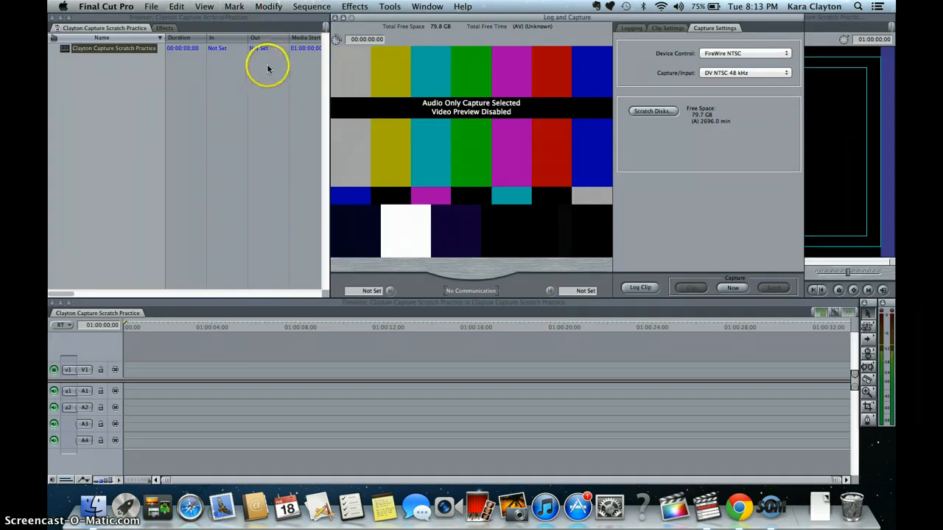
- Create a new project
click(152, 7)
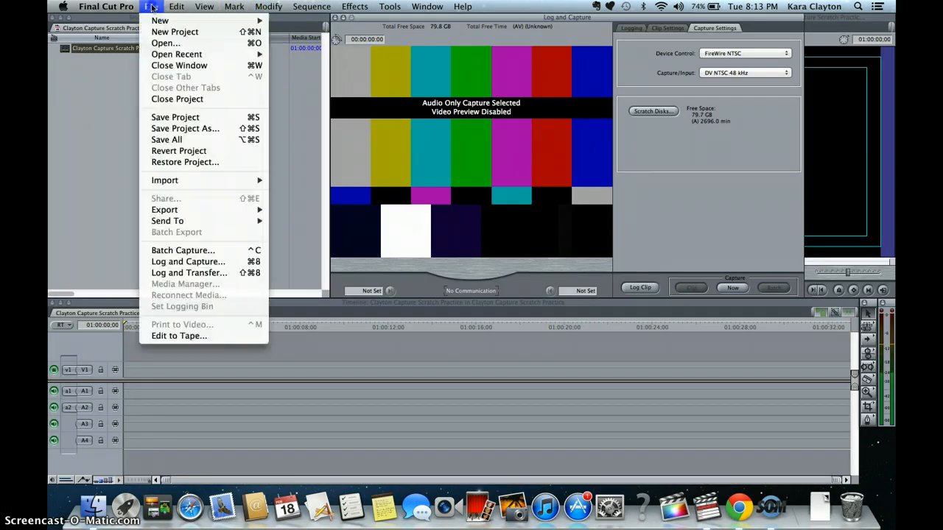
mouse_move(154, 20)
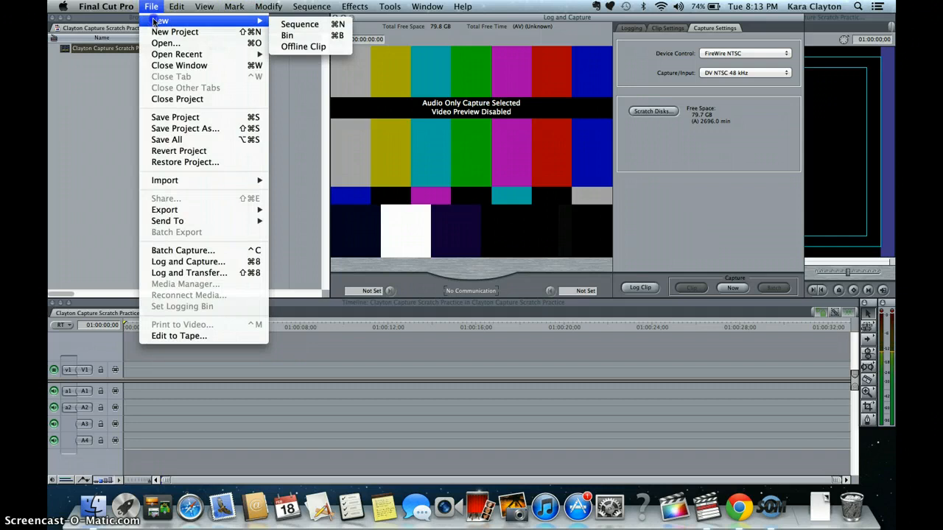
click(157, 33)
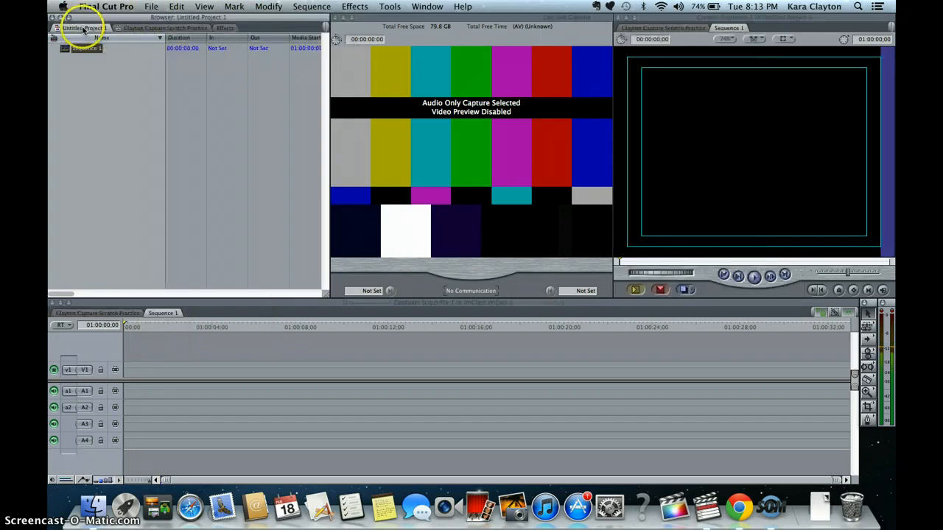
- Close the Clayton Capture Scratch Practice project without saving its changes
right_click(206, 32)
click(232, 30)
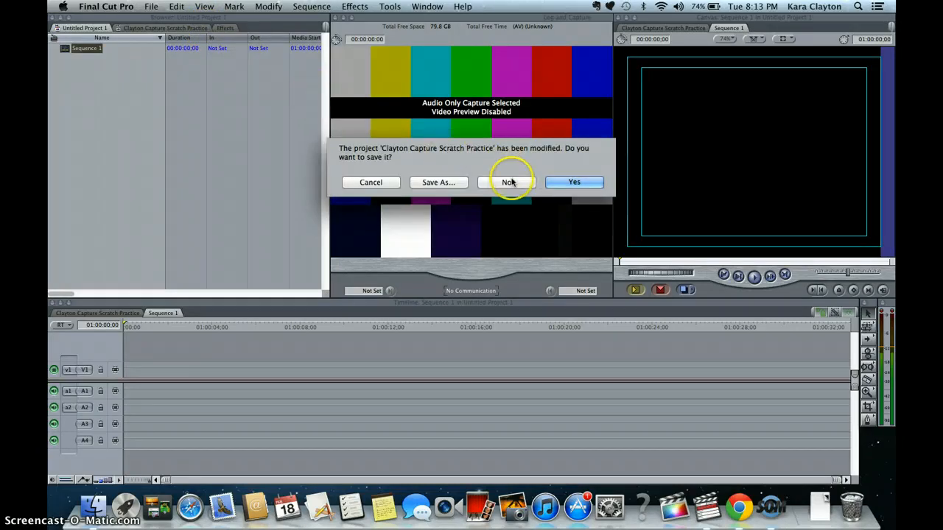
click(510, 182)
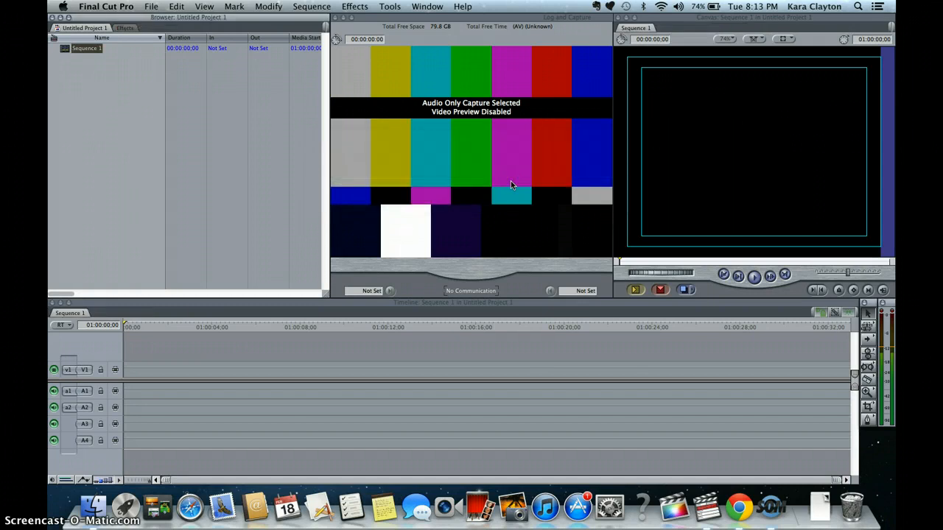
- Start saving the new project and create a Desktop folder named Clayton Editing Practice for it
click(153, 7)
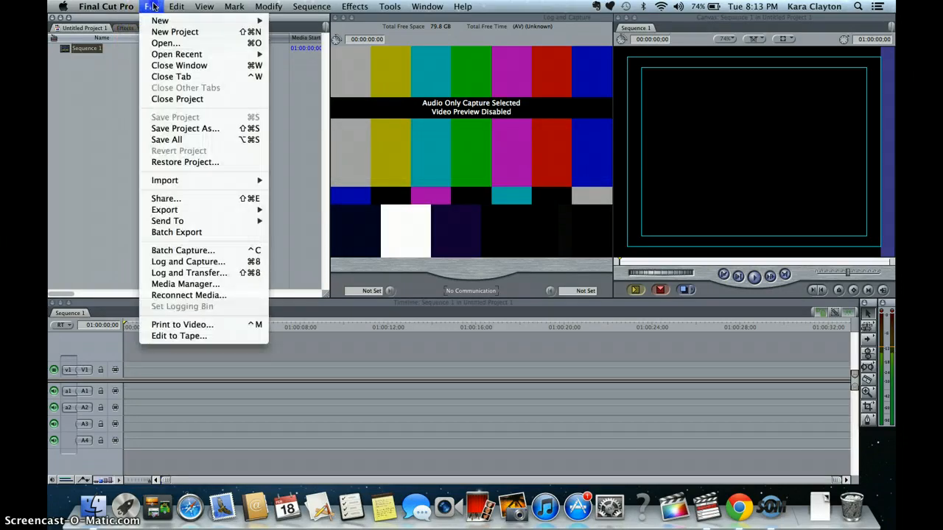
click(159, 132)
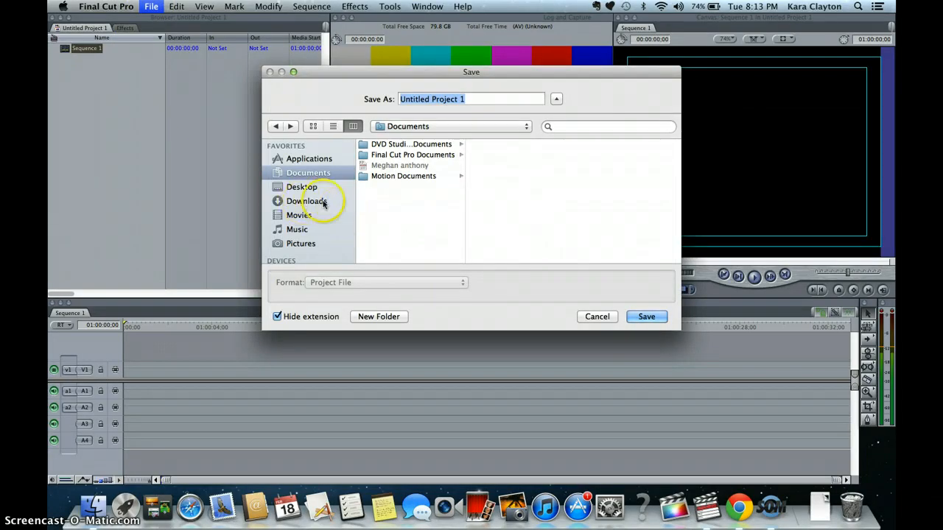
click(306, 189)
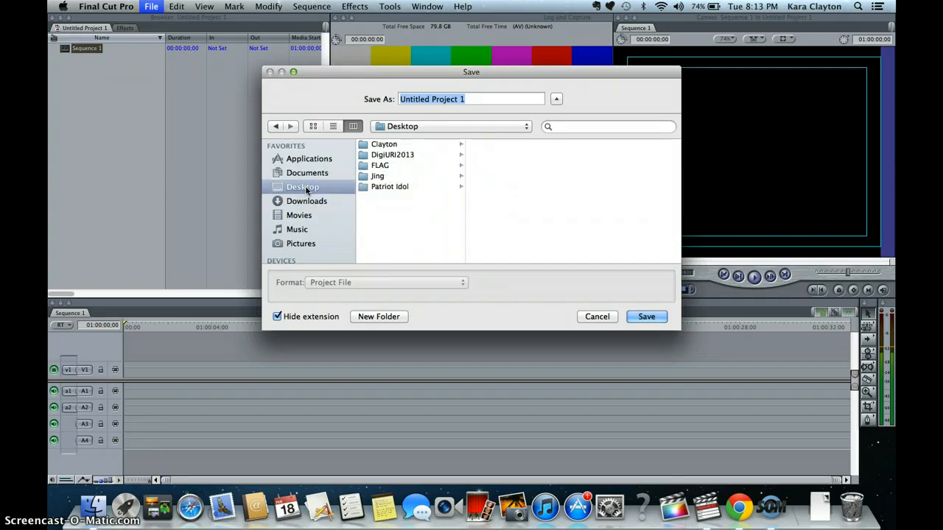
click(385, 145)
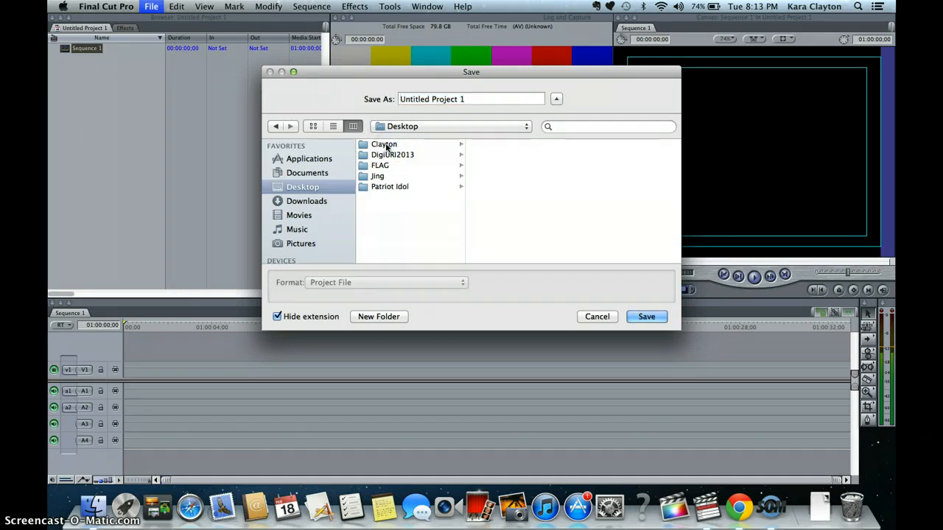
click(468, 99)
drag(468, 99, 383, 103)
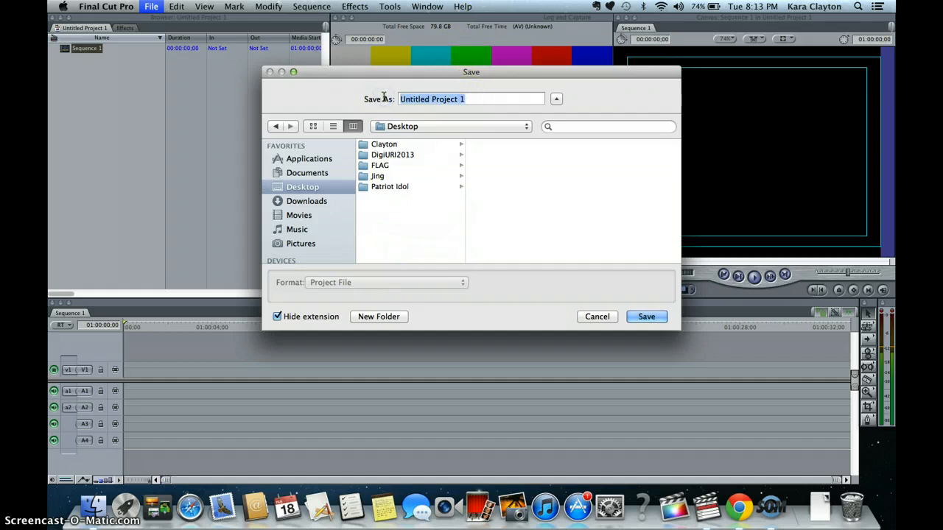
text(Cla)
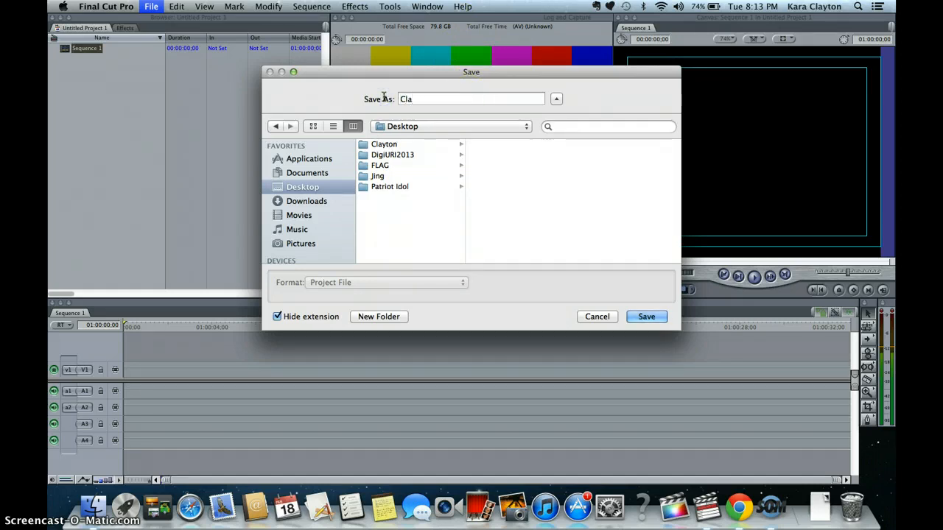
click(379, 317)
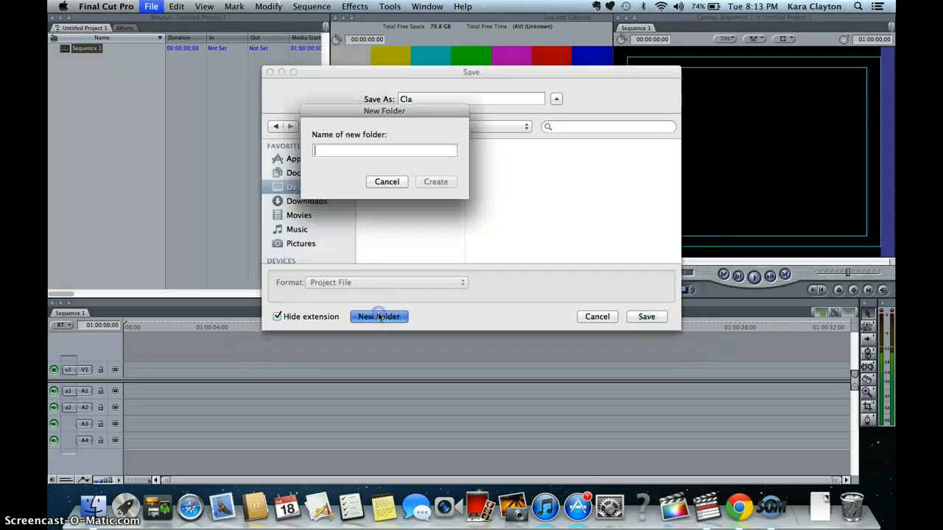
text(Clayton )
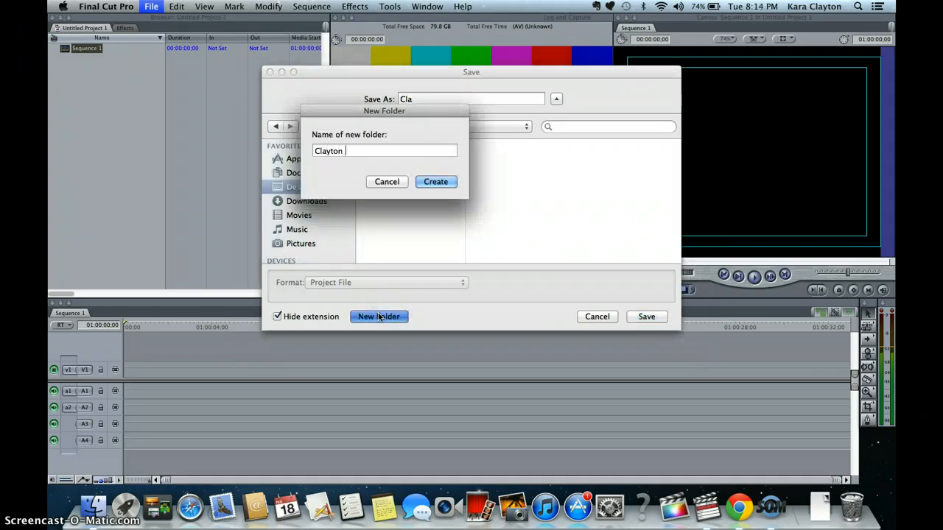
text(Editing Project)
key(BackSpace)
key(BackSpace)
key(BackSpace)
key(BackSpace)
key(BackSpace)
text(actice)
key(Return)
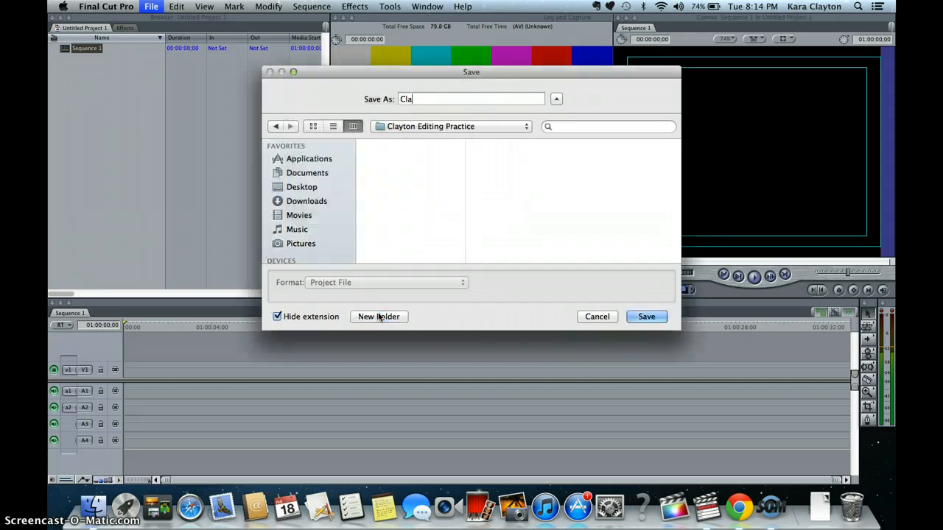
- Save the project as Clayton Editing Practice inside the new folder
click(427, 98)
text(yton Editing Practice)
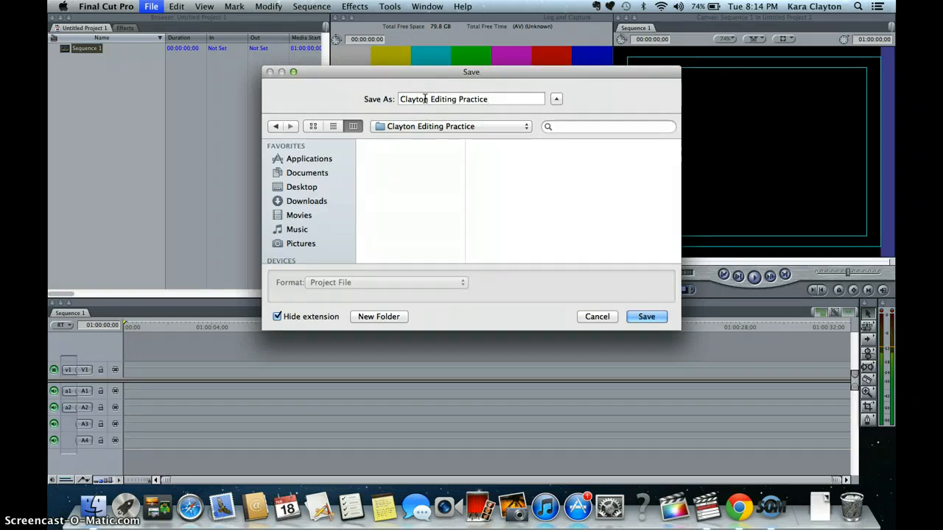
key(Return)
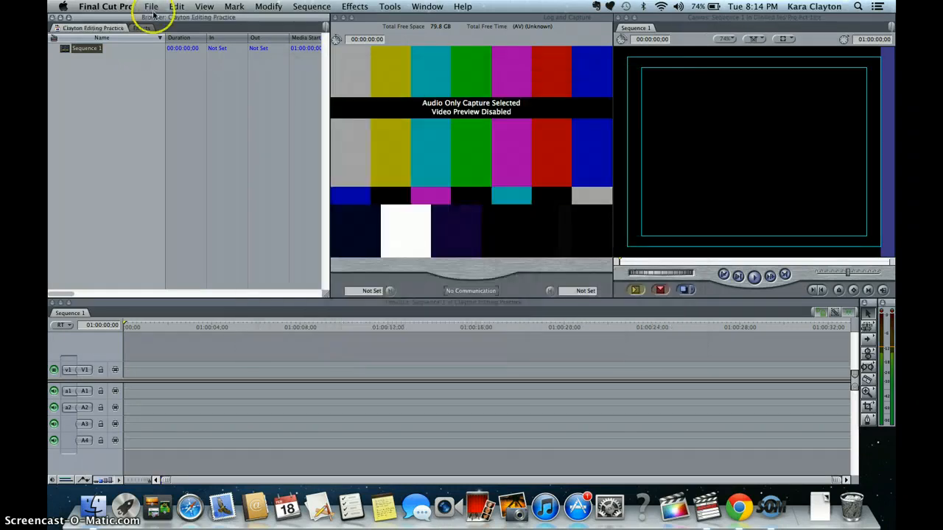
- Rename Sequence 1 to Clayton Editing Practice
click(85, 48)
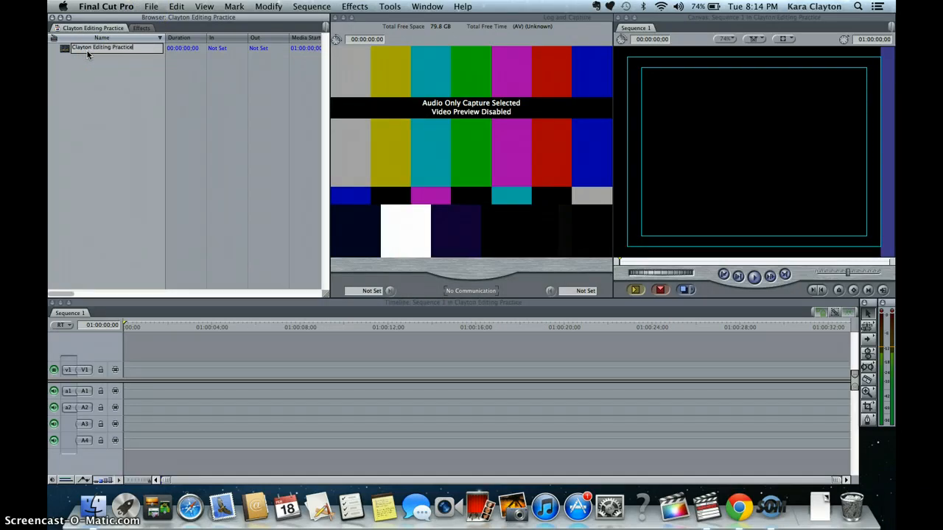
key(Return)
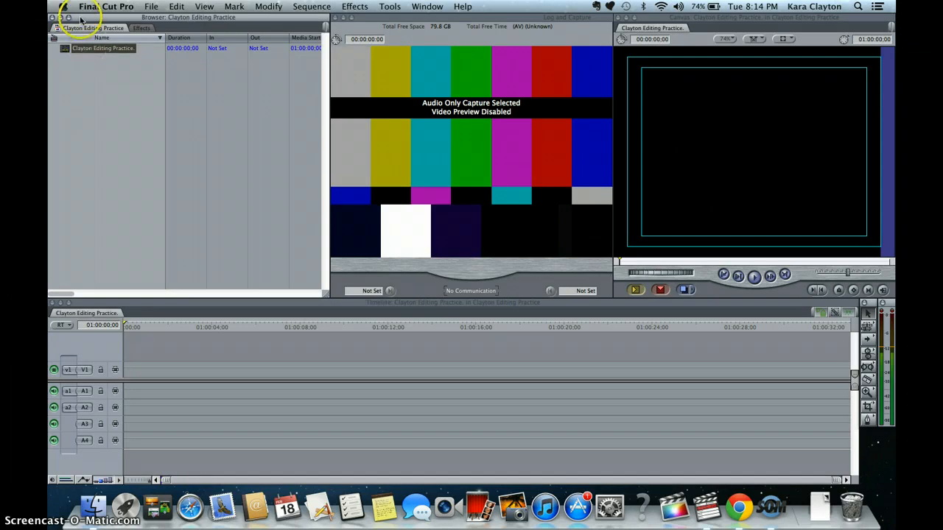
click(120, 48)
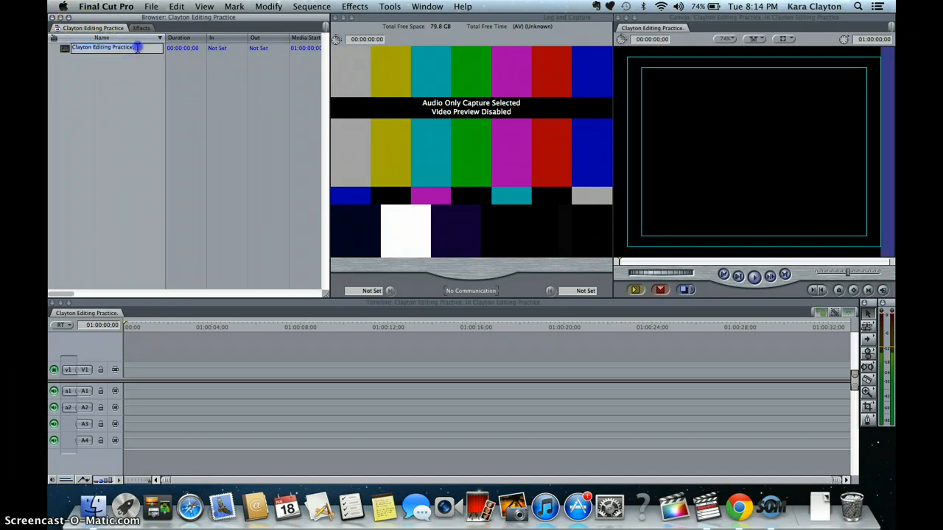
click(121, 86)
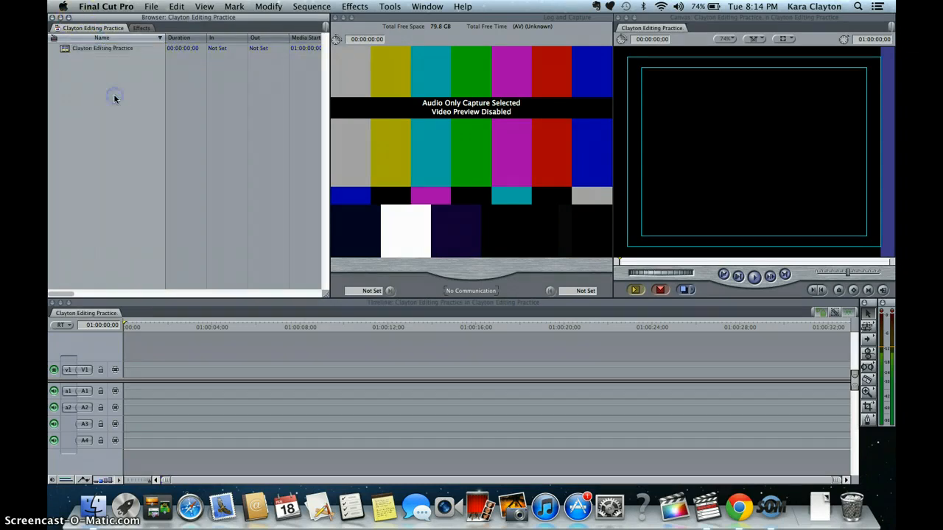
click(115, 81)
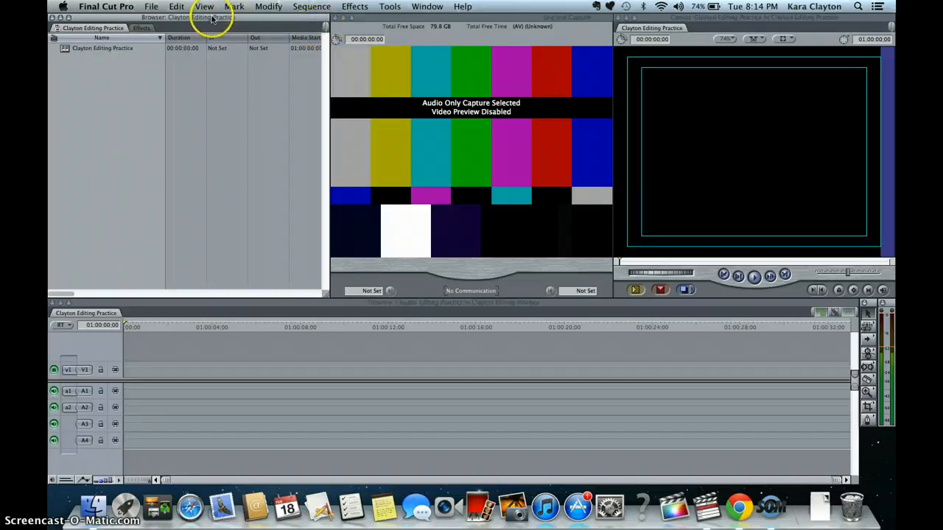
- Import Patriot Idol Logo.JPG from the Desktop's Patriot Idol folder, showing All Files in the file chooser
click(149, 7)
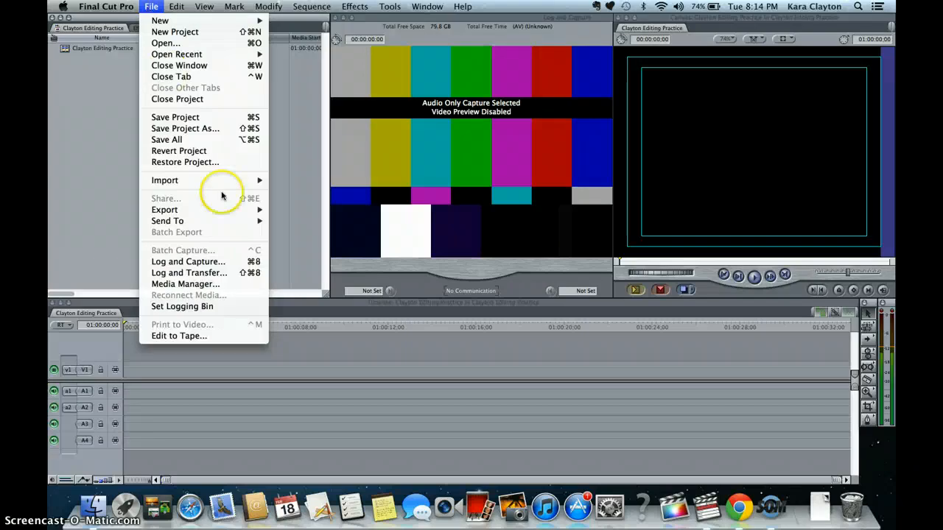
mouse_move(219, 181)
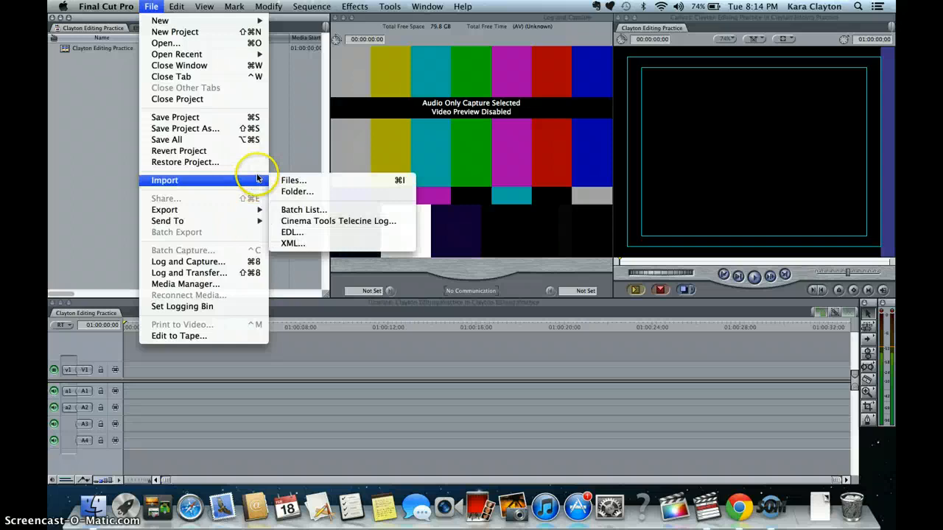
click(288, 181)
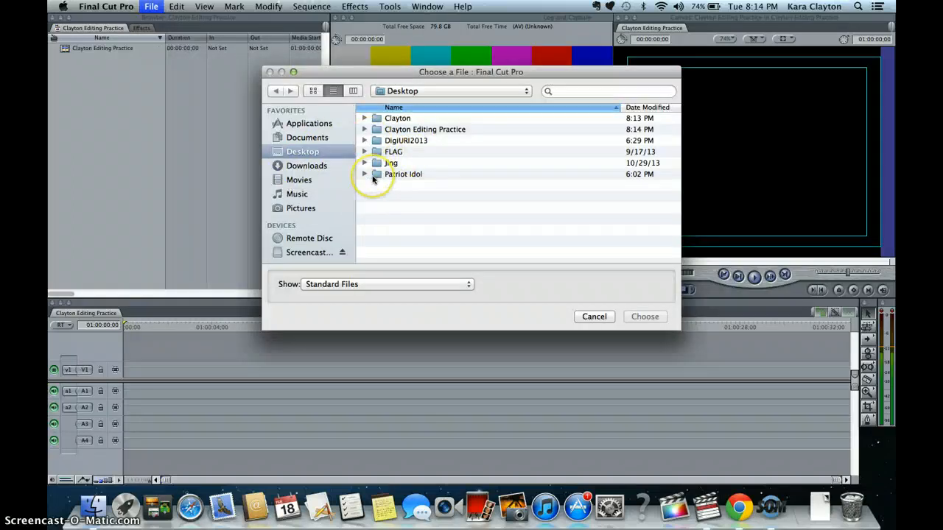
click(367, 178)
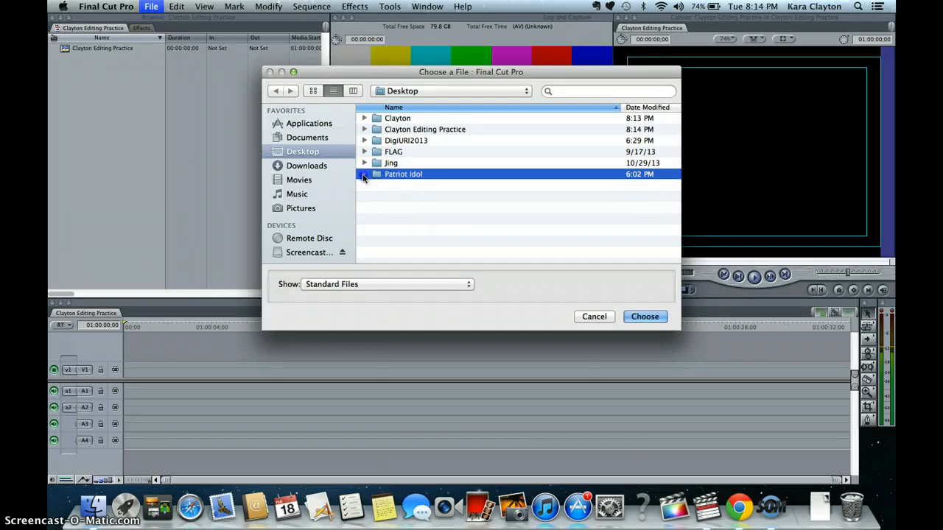
click(363, 175)
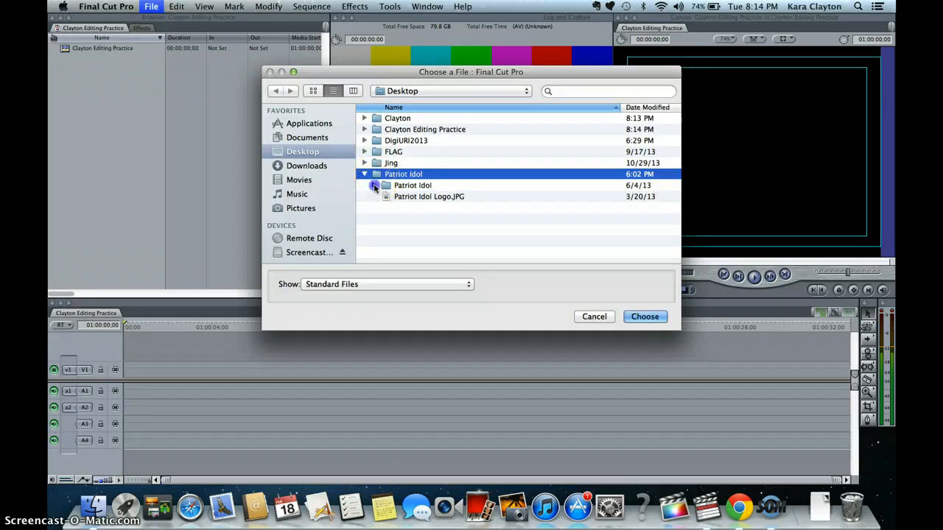
click(374, 186)
click(432, 210)
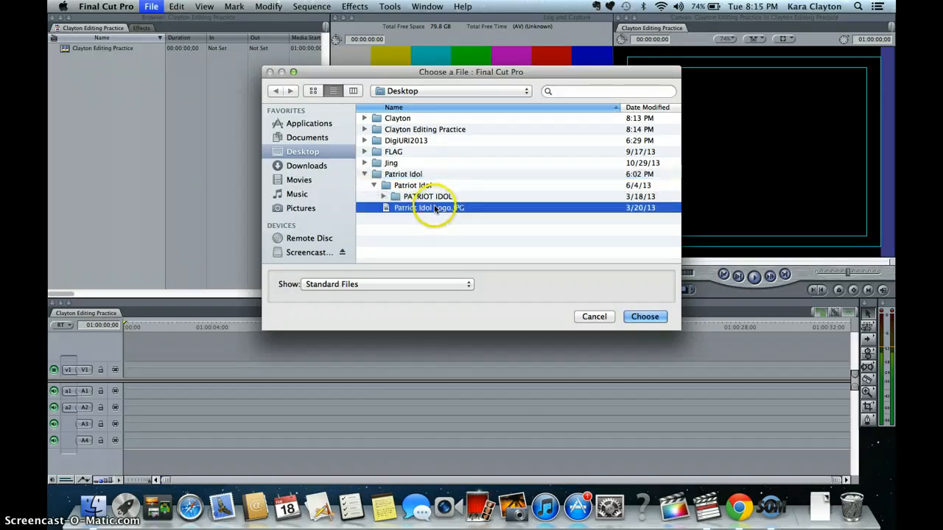
click(395, 284)
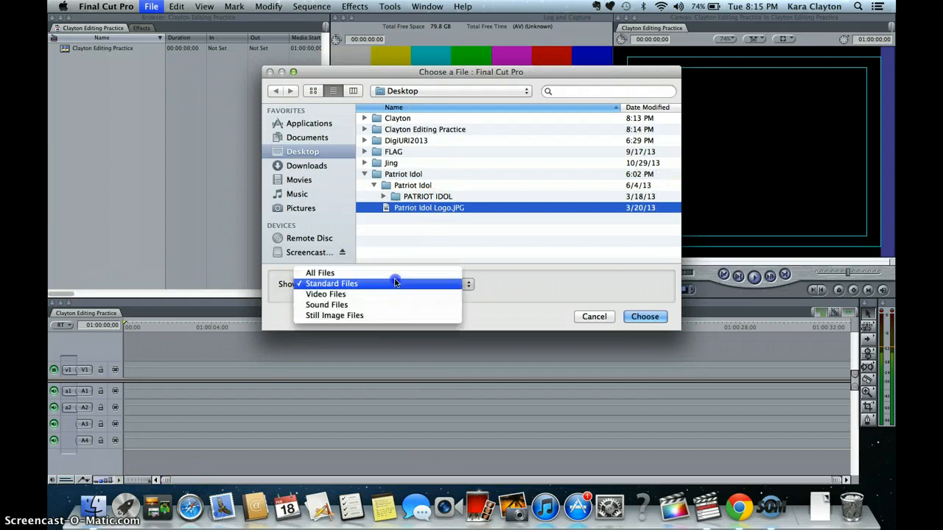
click(391, 274)
click(423, 209)
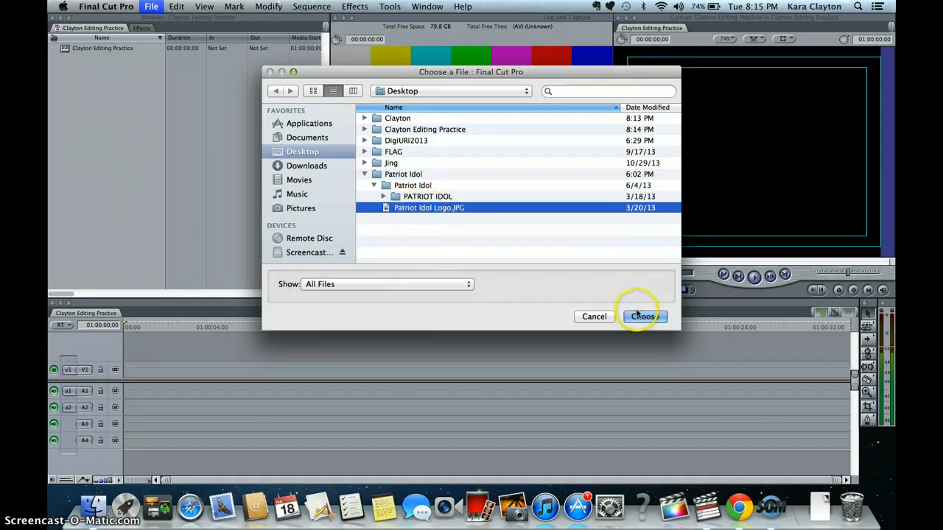
click(638, 316)
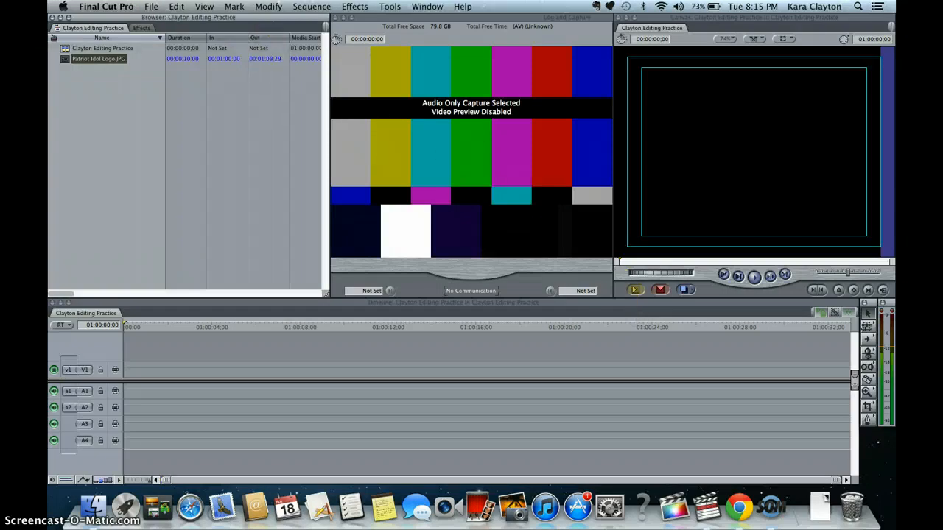
- Import PI Clip 4.mov from the PATRIOT IDOL subfolder inside the Desktop's Patriot Idol folder, then save the project
click(151, 6)
mouse_move(182, 182)
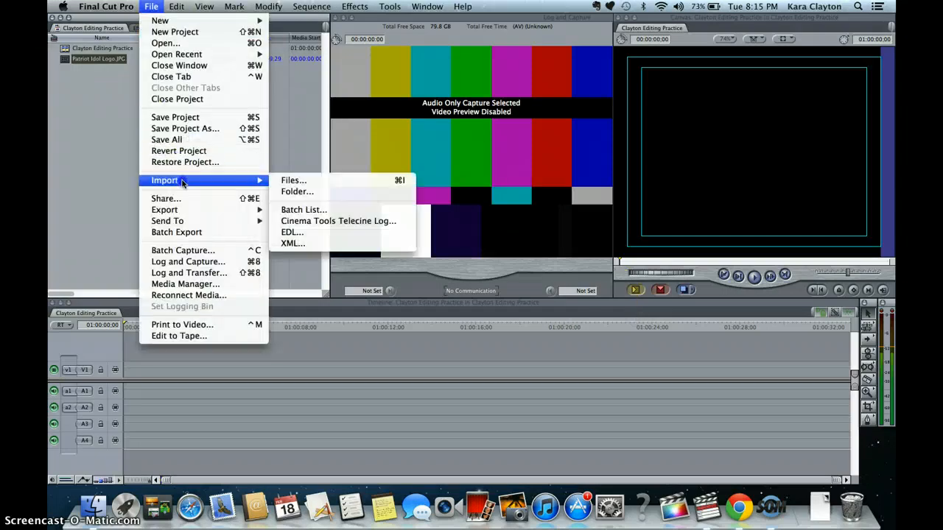
click(289, 180)
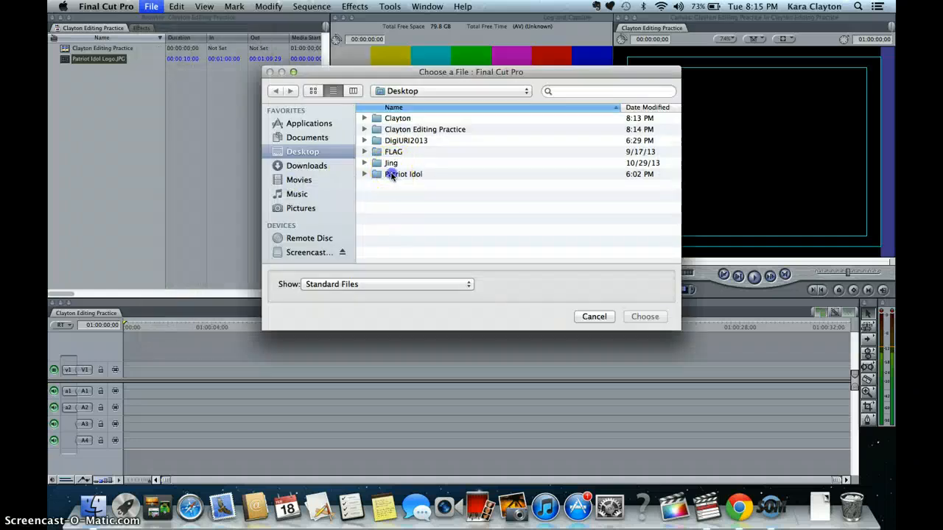
click(392, 175)
double_click(392, 174)
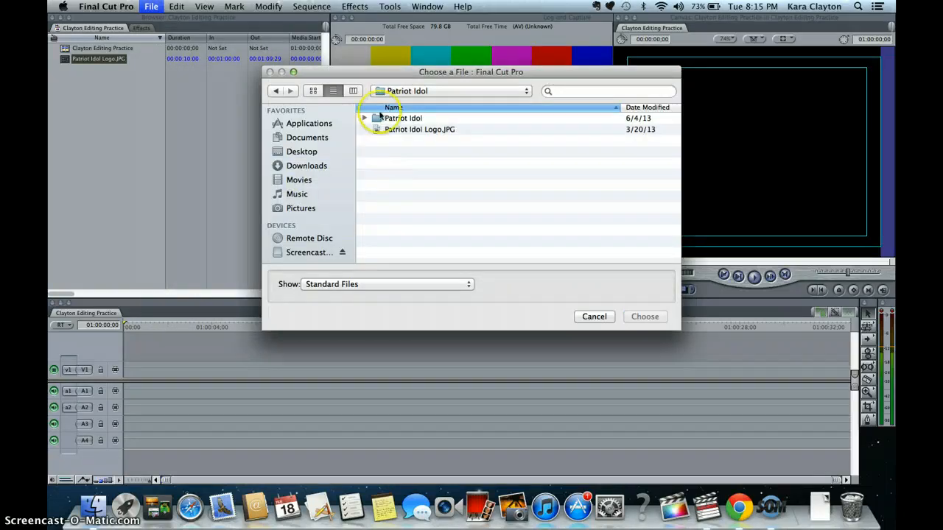
click(367, 118)
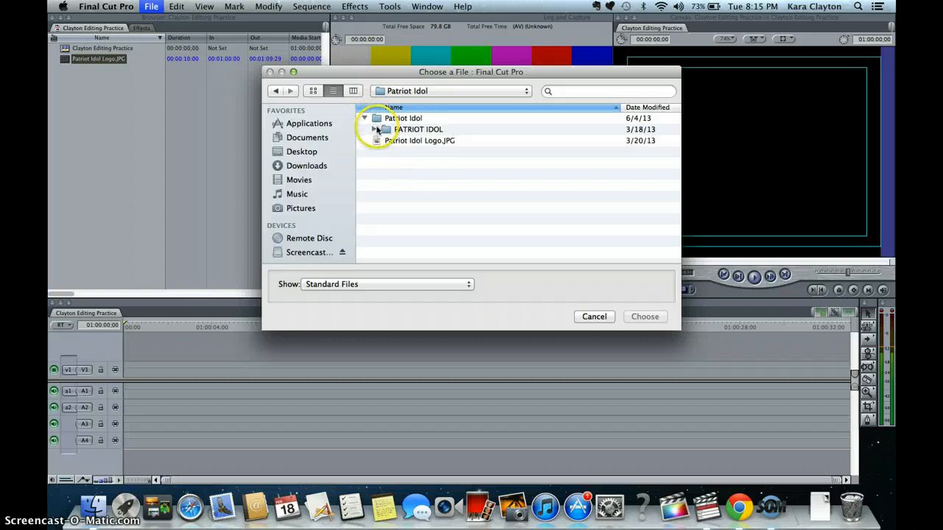
click(374, 130)
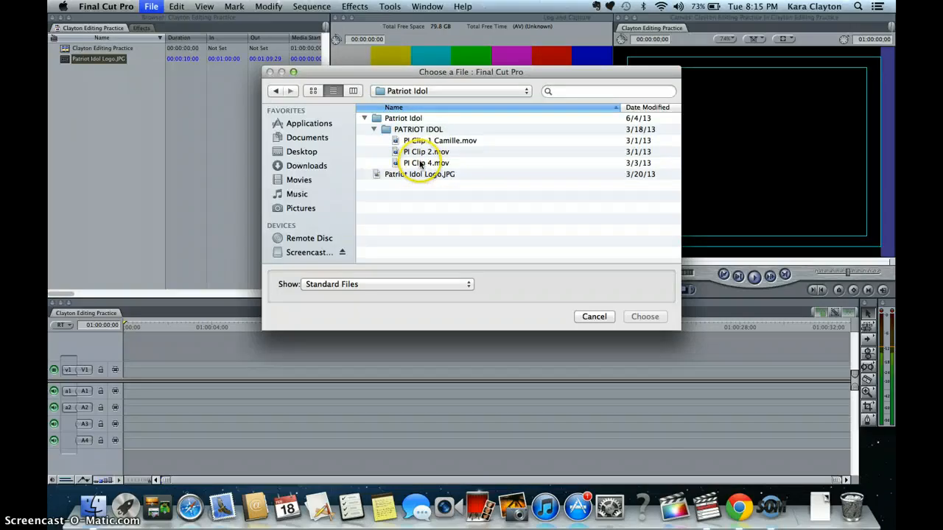
click(421, 164)
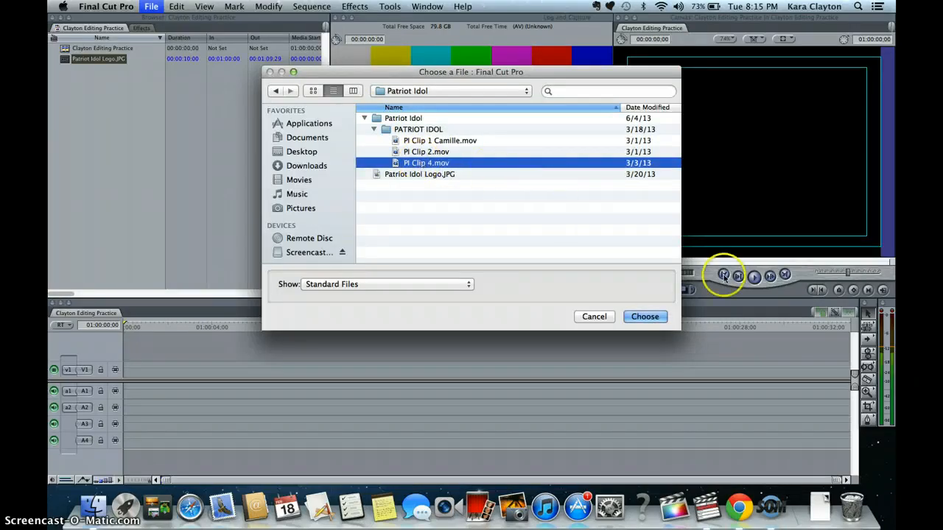
click(654, 317)
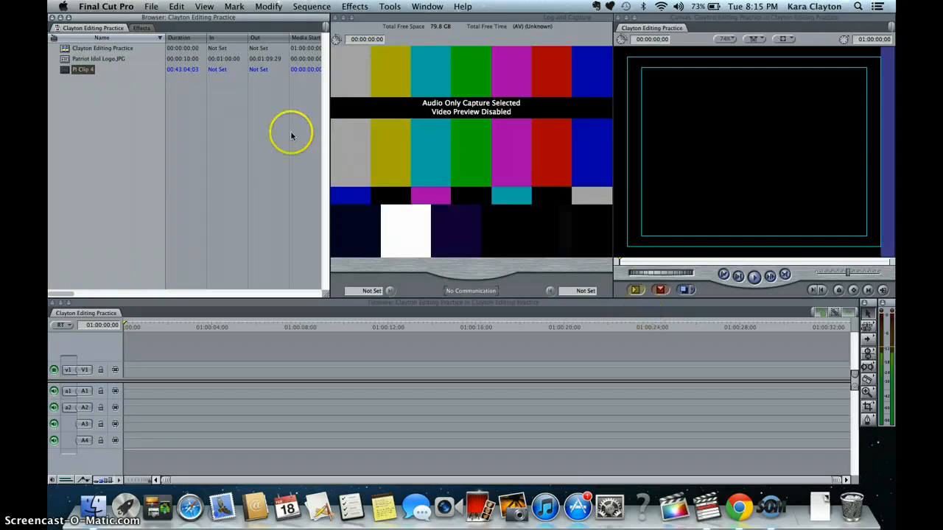
click(91, 67)
key(super+s)
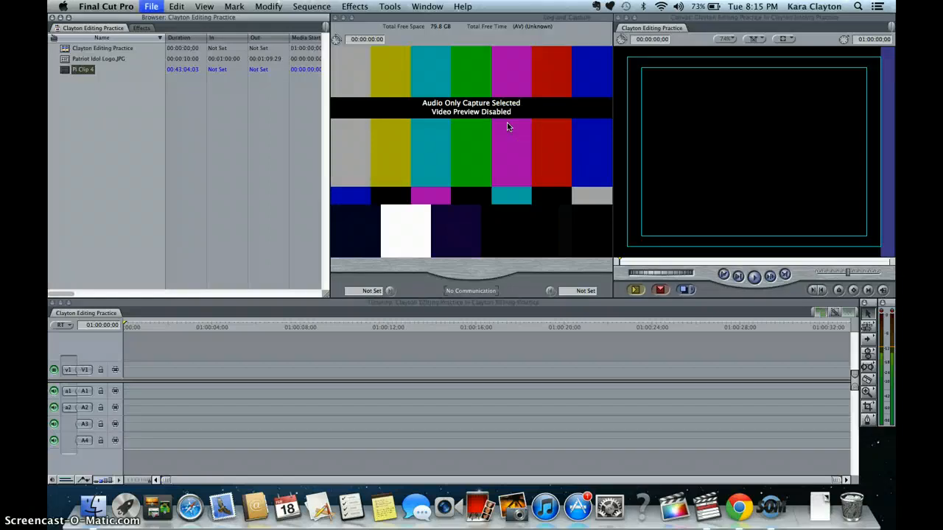
- Enable Video in the Log and Capture clip settings and close the Log and Capture window
click(676, 28)
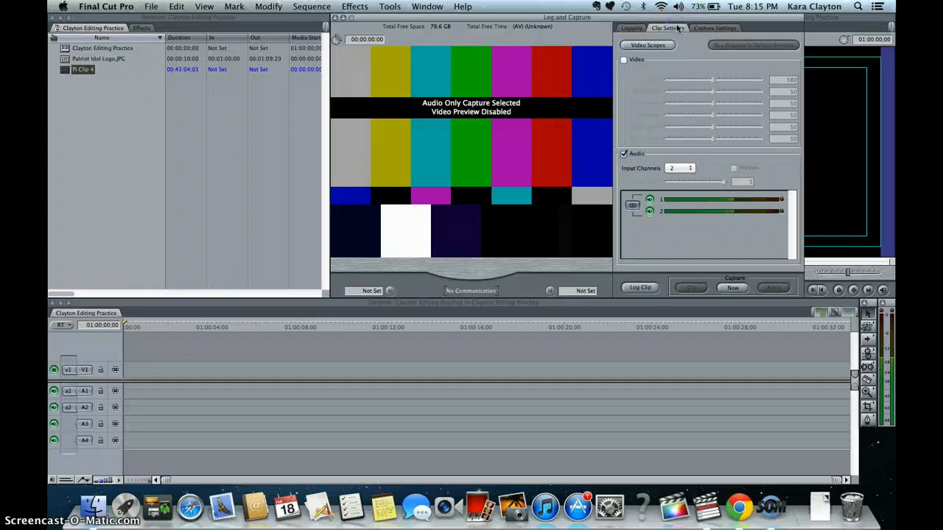
click(624, 59)
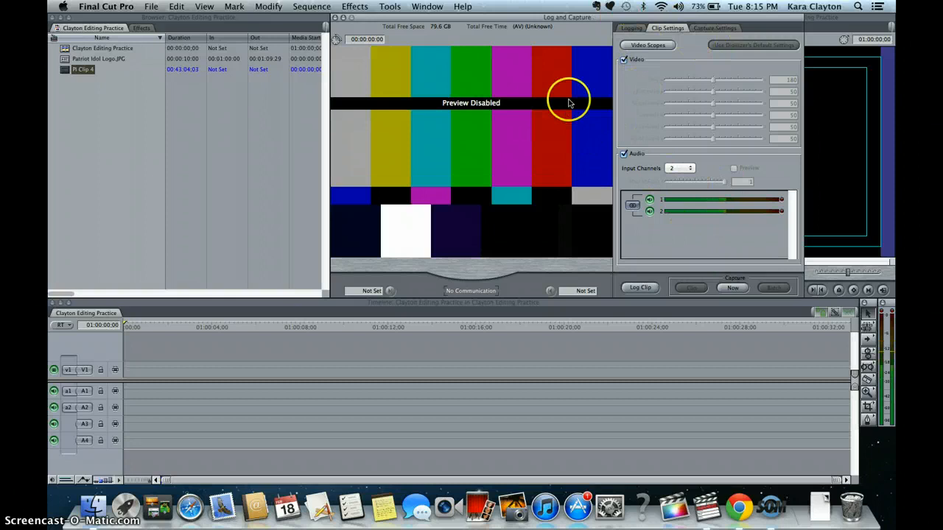
click(627, 29)
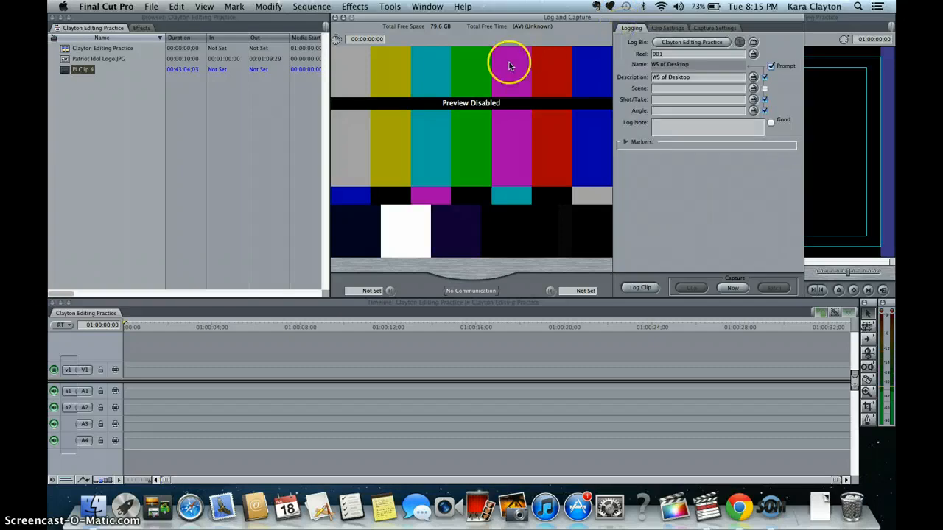
key(super+w)
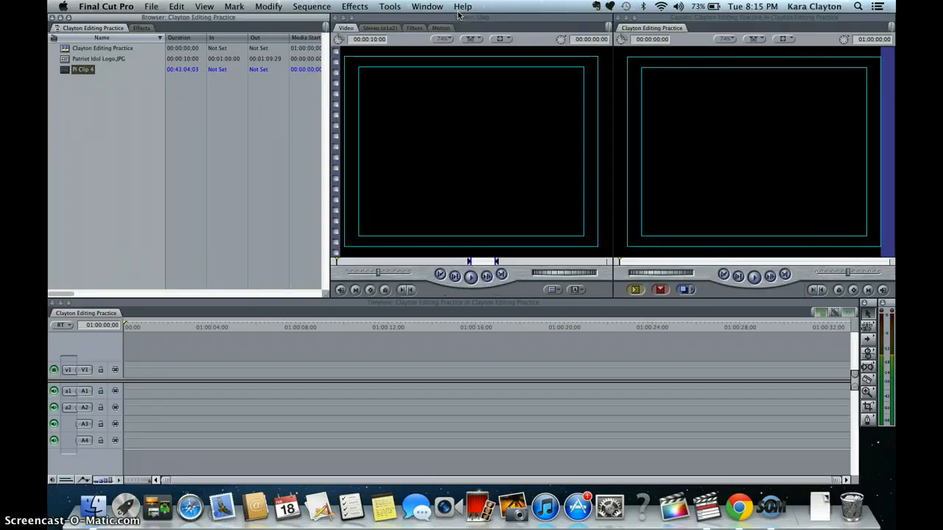
- Open PI Clip 4 in the Viewer and preview it by scrubbing and playing through the footage
double_click(66, 71)
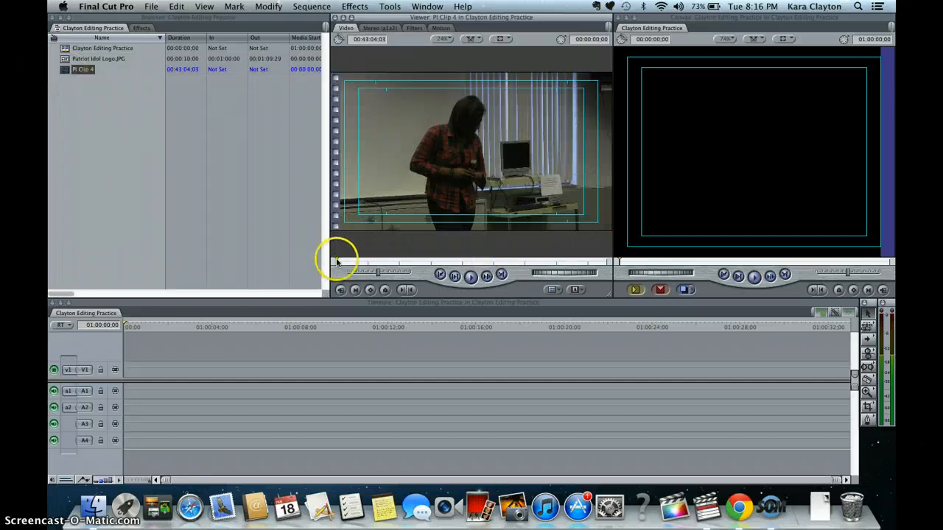
drag(337, 261, 641, 243)
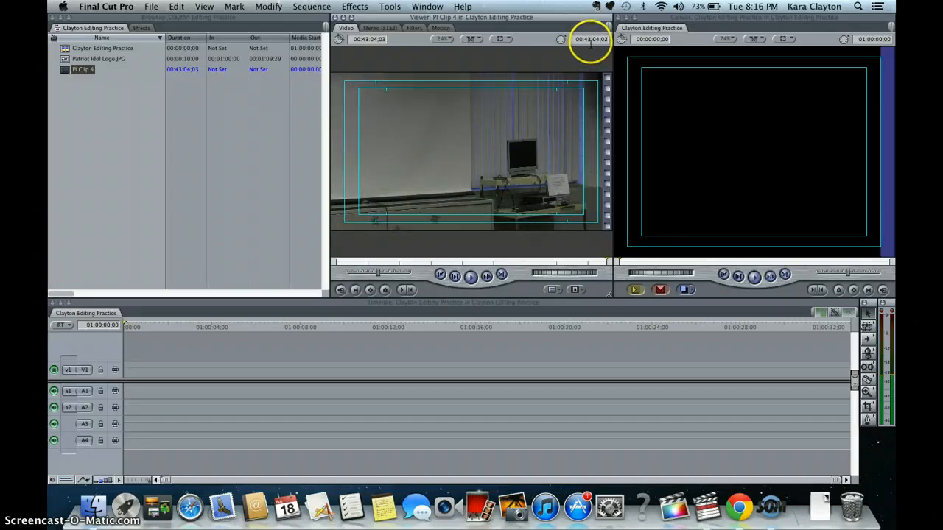
click(597, 255)
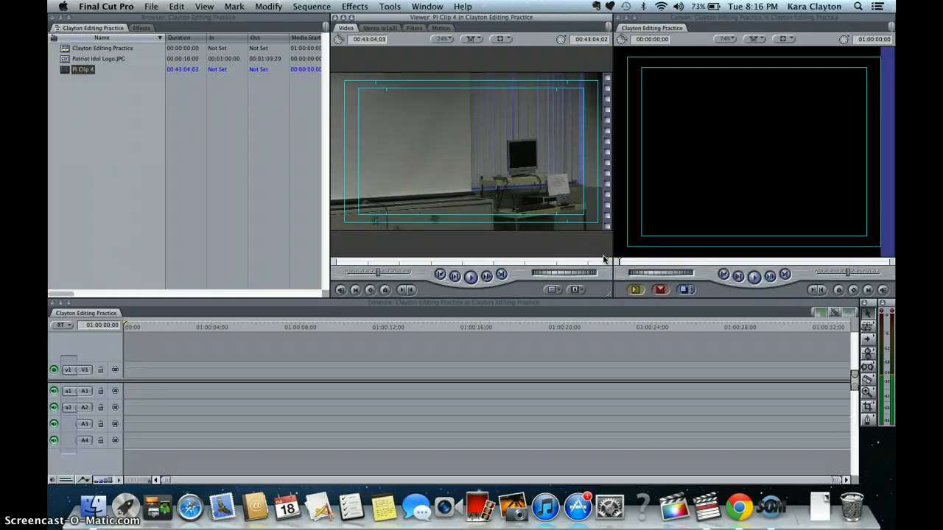
drag(603, 257, 321, 265)
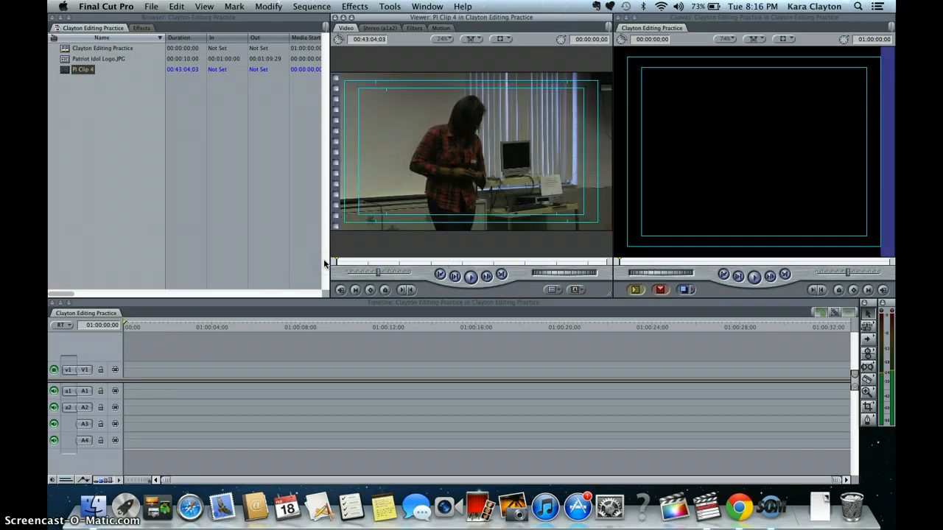
key(space)
key(XF86AudioRaiseVolume)
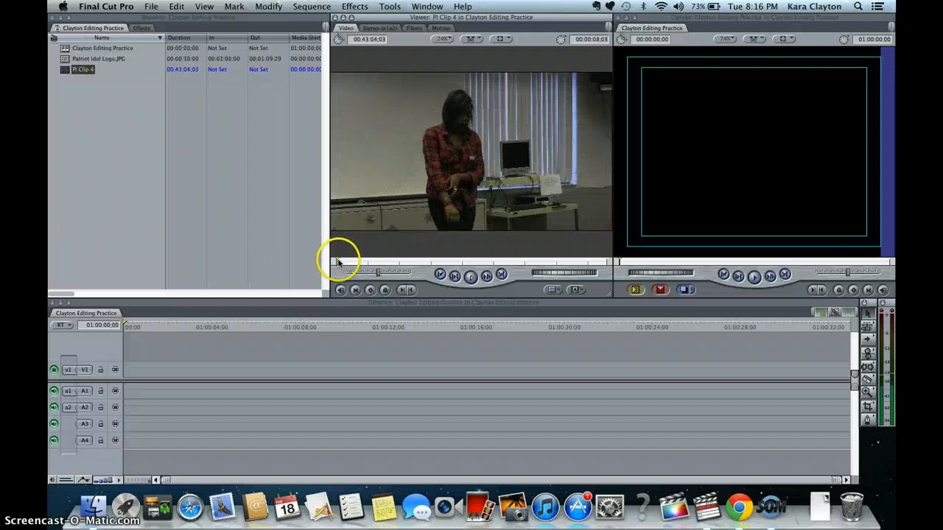
click(338, 260)
drag(338, 260, 340, 262)
drag(341, 261, 347, 261)
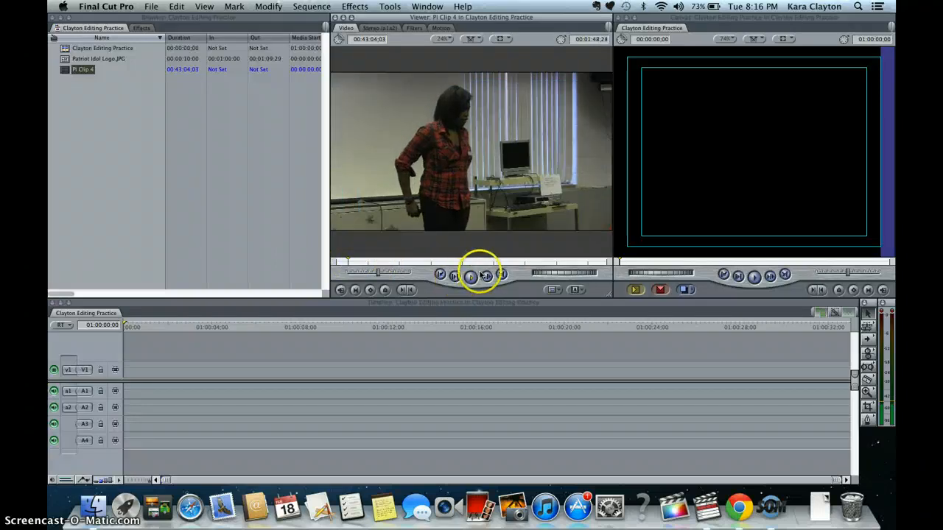
- Mark an In point at 00:01:53:21 and an Out point at 00:04:19:25 on PI Clip 4
click(470, 277)
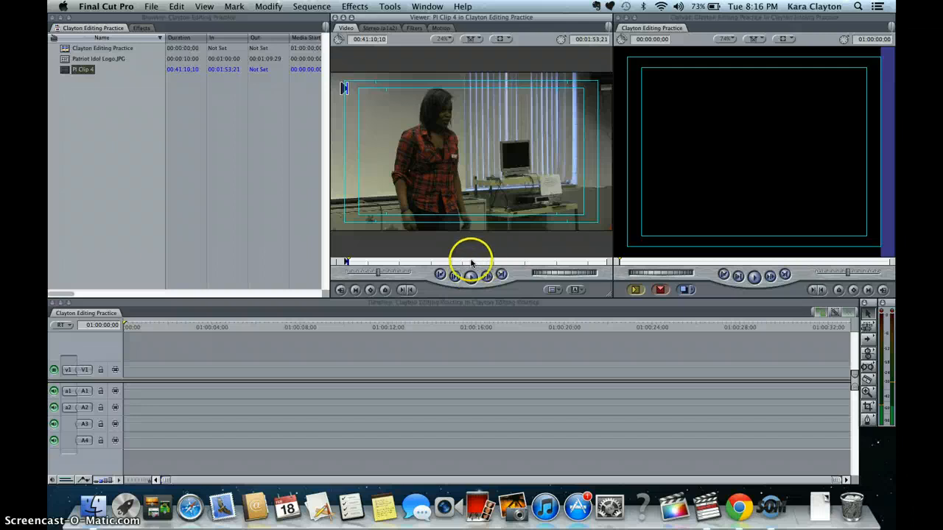
key(space)
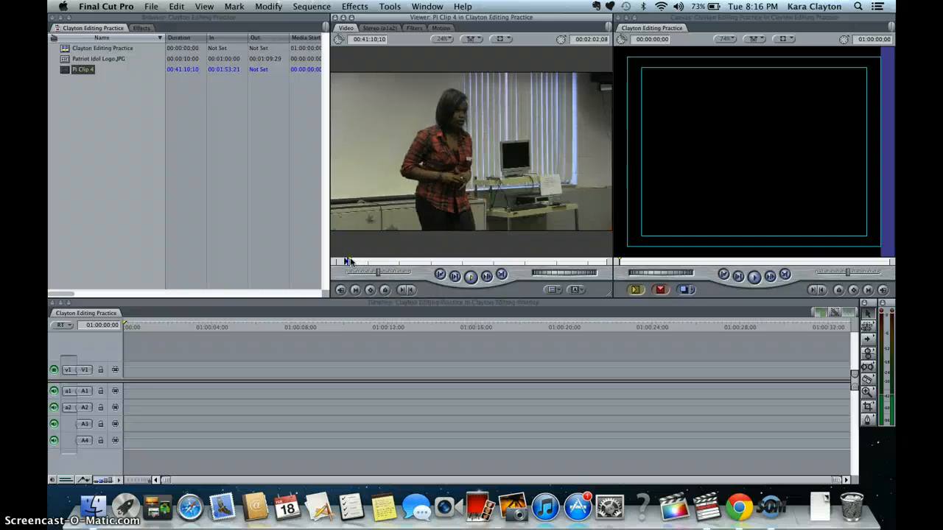
drag(351, 262, 361, 261)
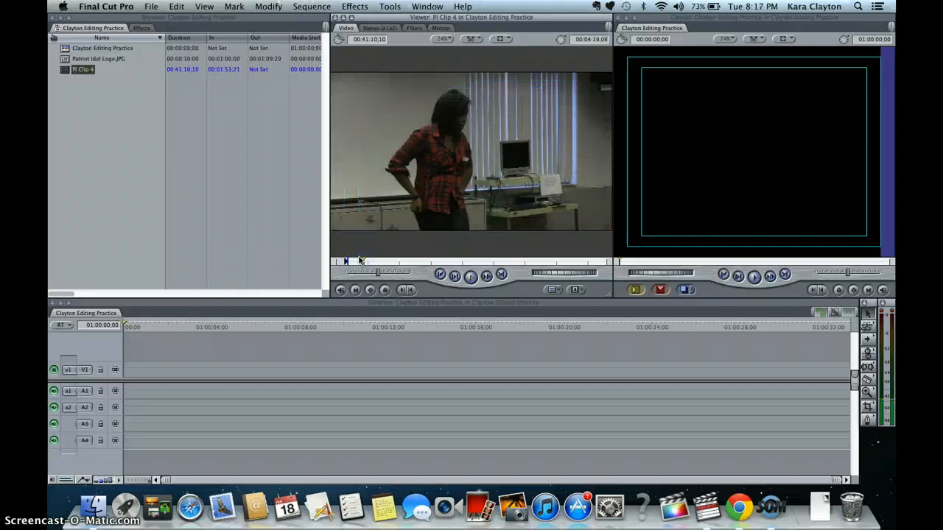
key(o)
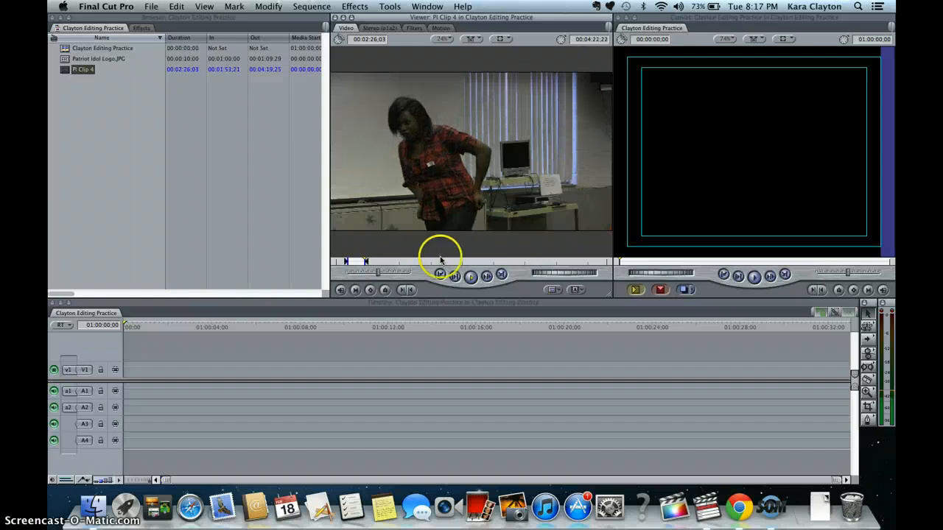
click(421, 190)
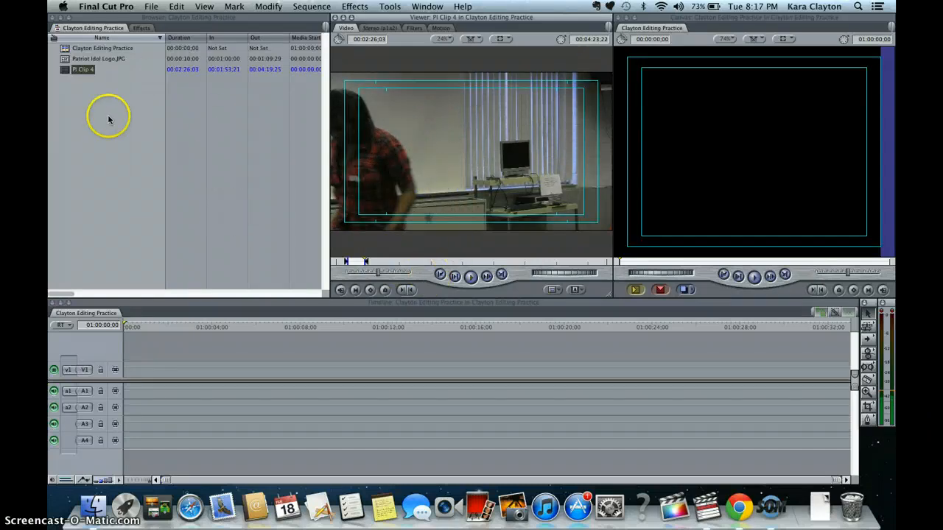
click(216, 78)
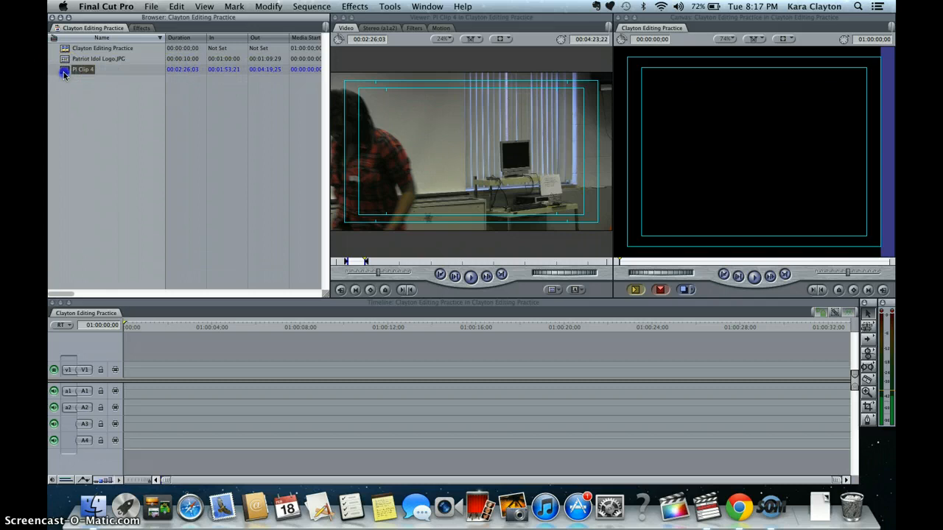
- Edit the marked PI Clip 4 into the timeline's V1 track, changing sequence settings to match the clip
drag(96, 139, 232, 367)
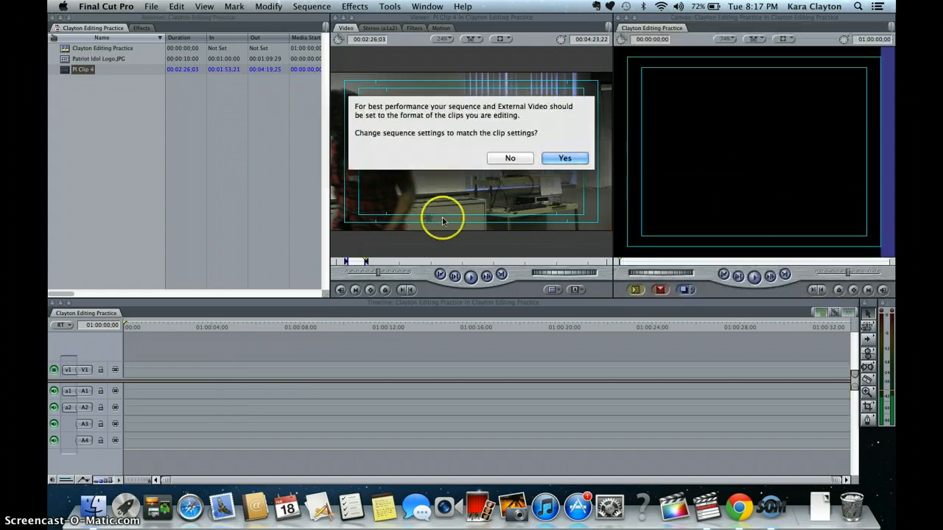
click(573, 159)
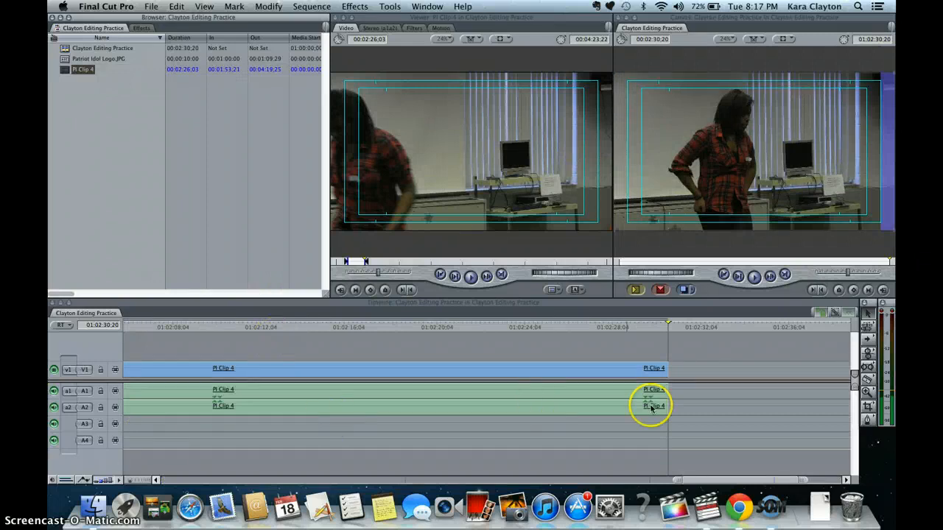
drag(665, 327, 126, 327)
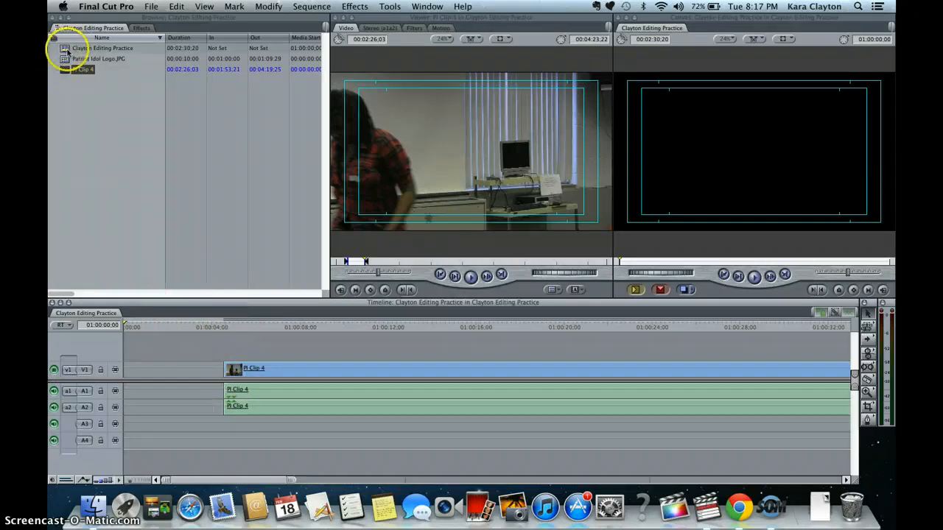
- Place Patriot Idol Logo.JPG at the start of the V1 track ahead of PI Clip 4
click(65, 70)
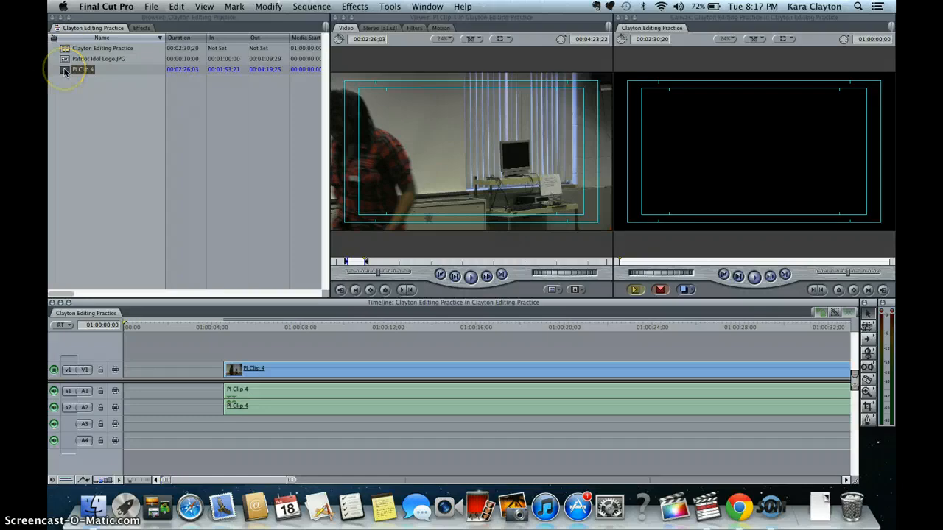
drag(65, 72, 68, 63)
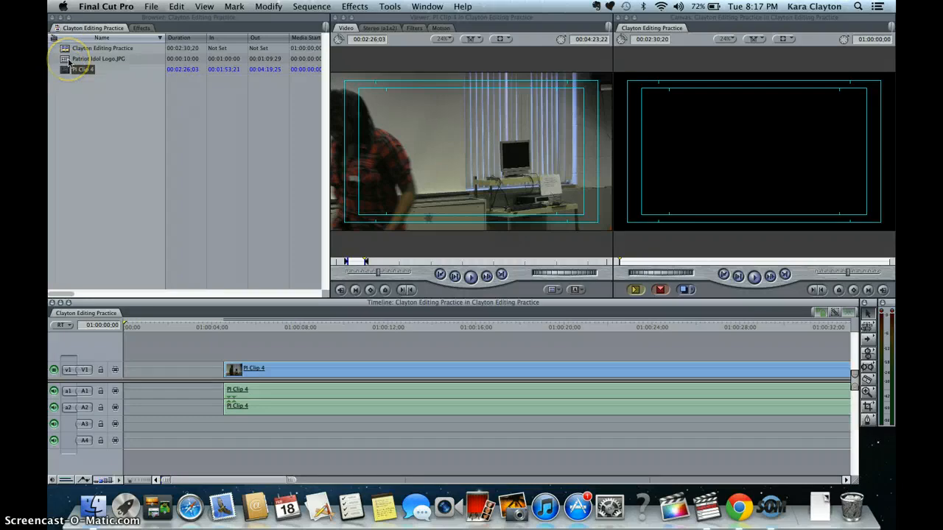
click(64, 62)
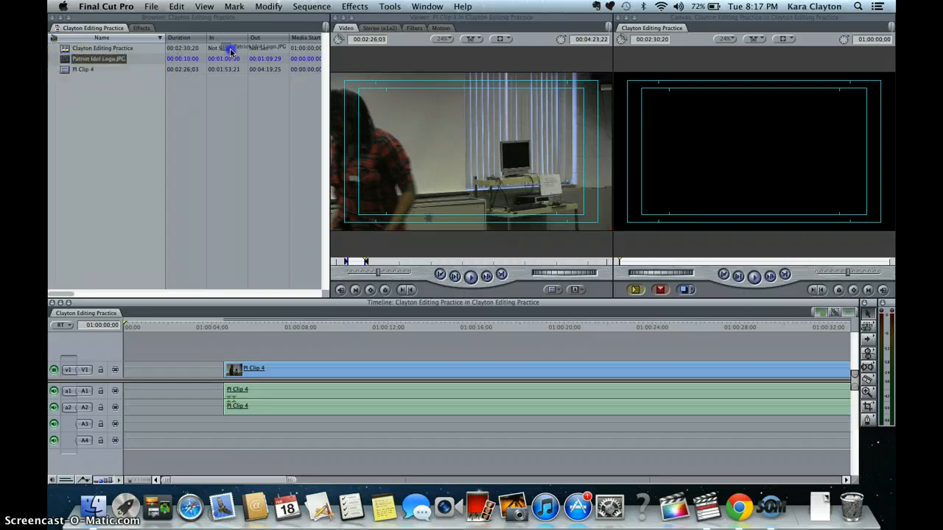
drag(231, 51, 771, 64)
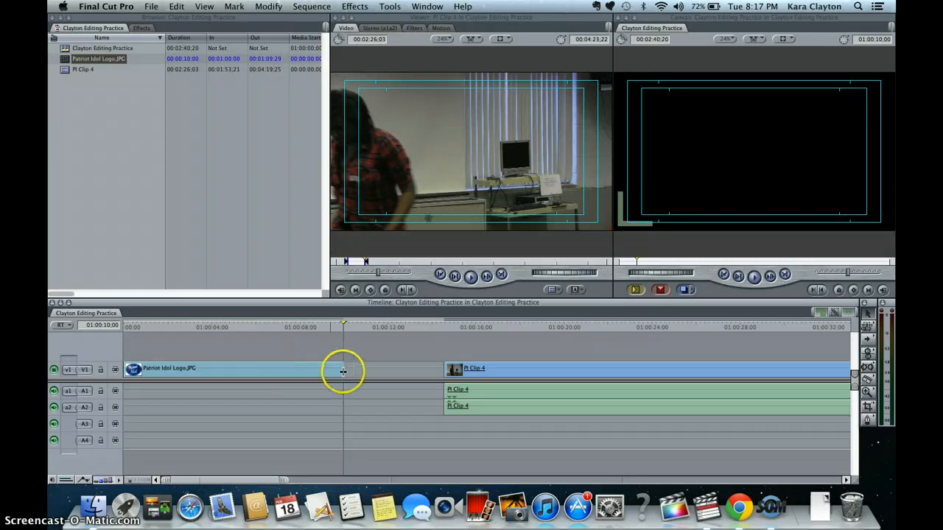
- Delete the gap between the logo and PI Clip 4, then play the sequence from the beginning
click(379, 370)
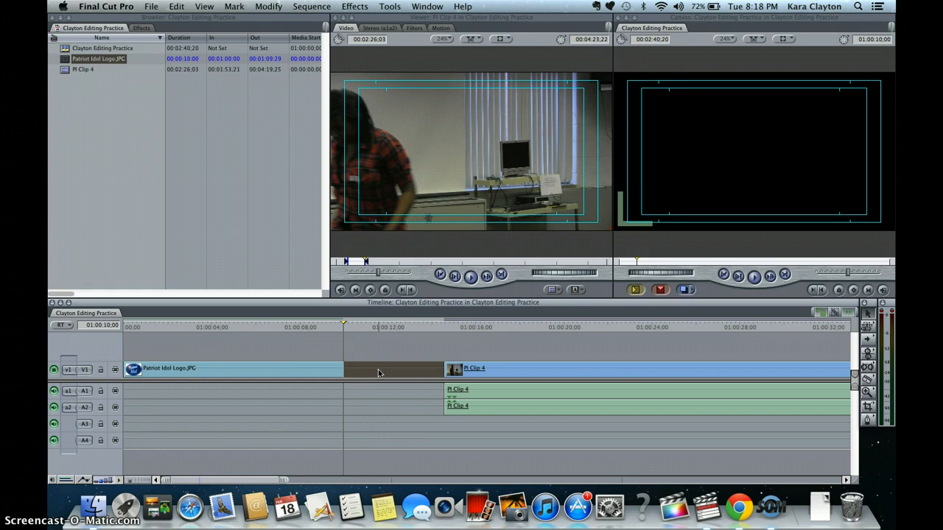
key(Delete)
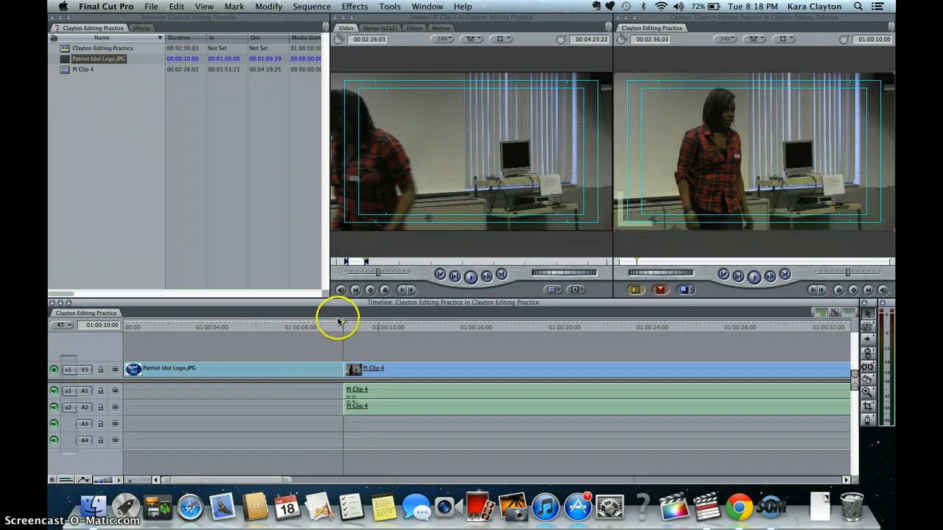
drag(338, 325, 95, 335)
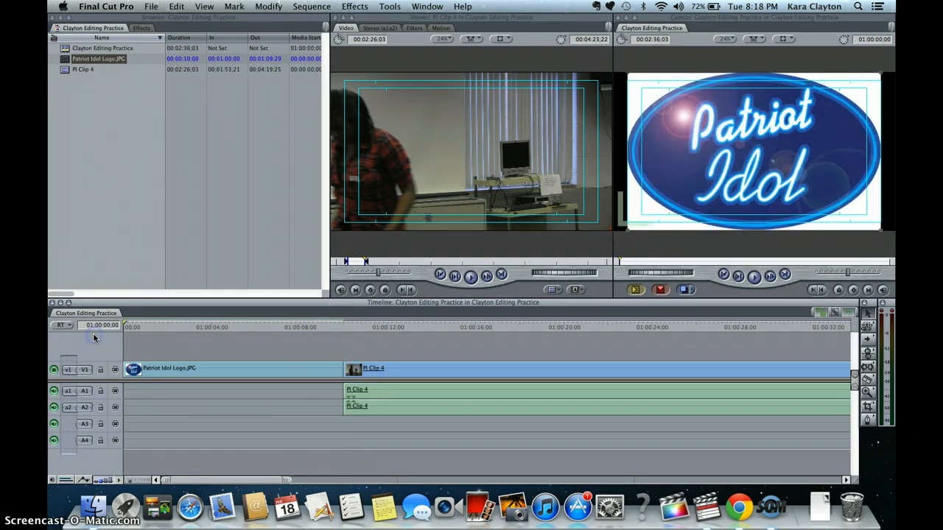
key(space)
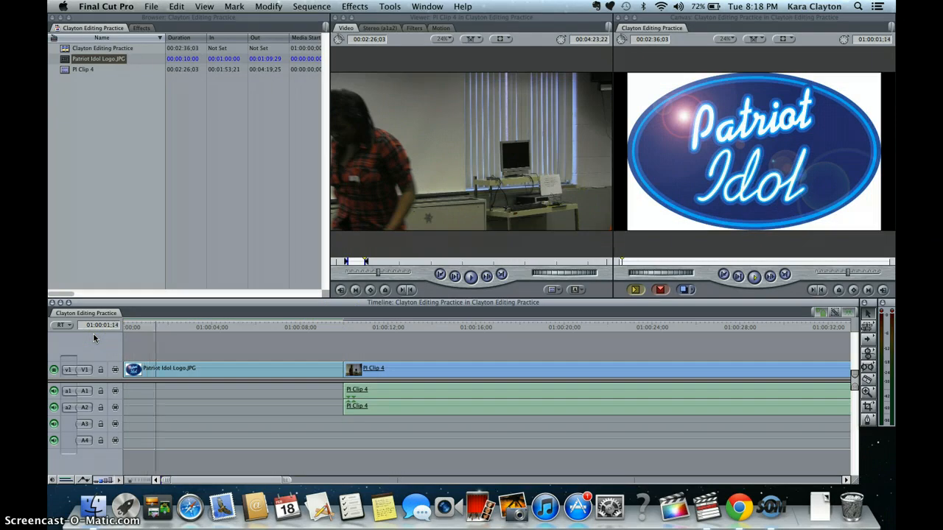
- Stop playback and split the Patriot Idol logo clip at 01:00:03:04 with the Razor Blade tool
key(space)
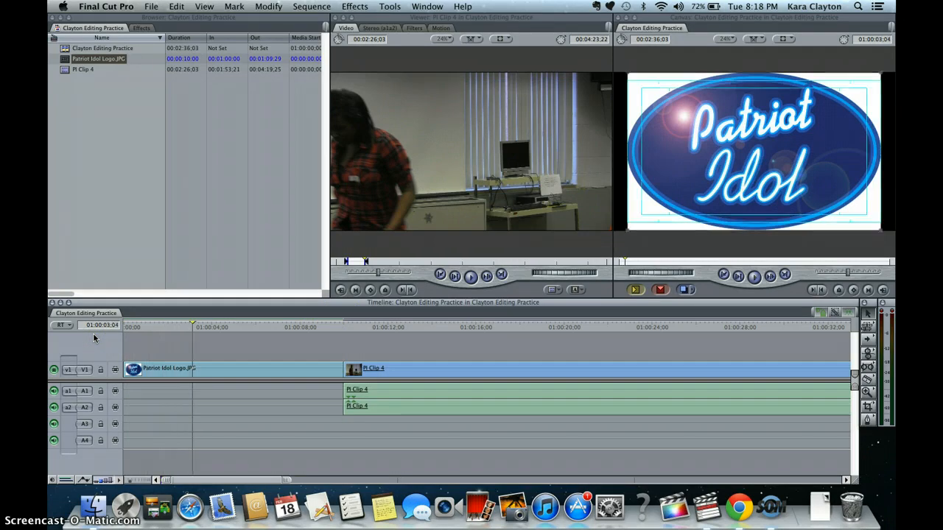
click(106, 317)
click(869, 380)
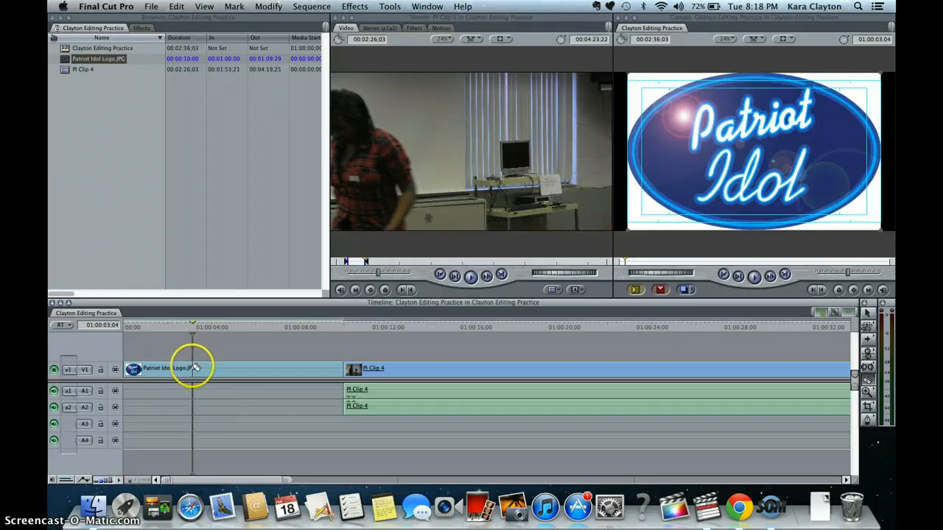
click(195, 368)
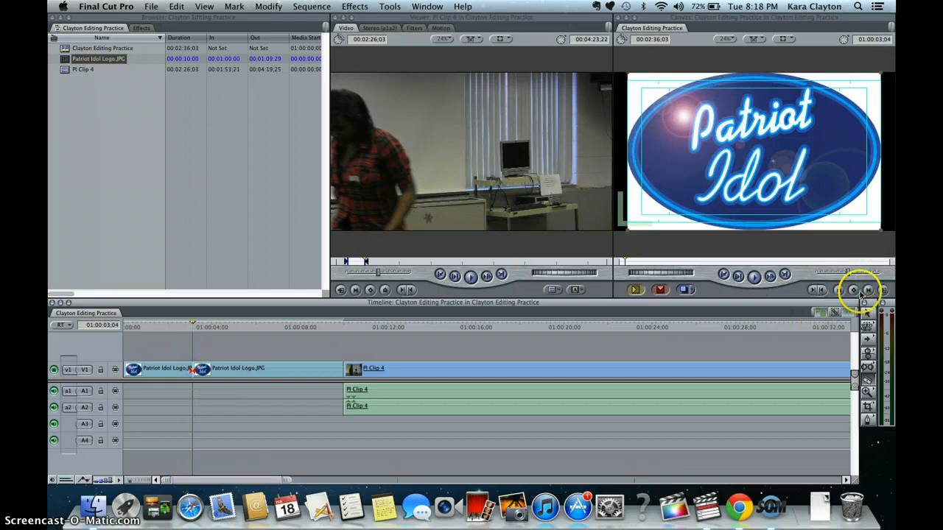
- Delete the second part of the split logo clip and the gap it leaves before PI Clip 4
click(868, 313)
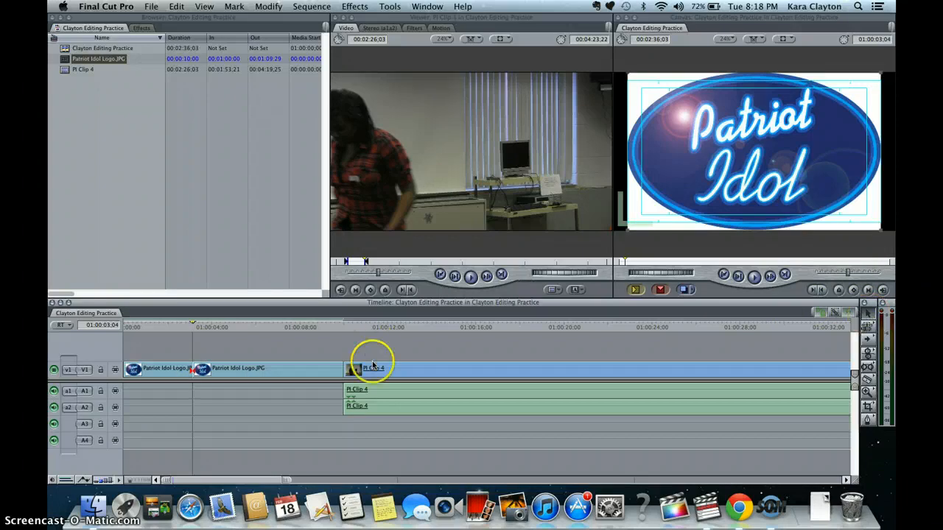
click(300, 366)
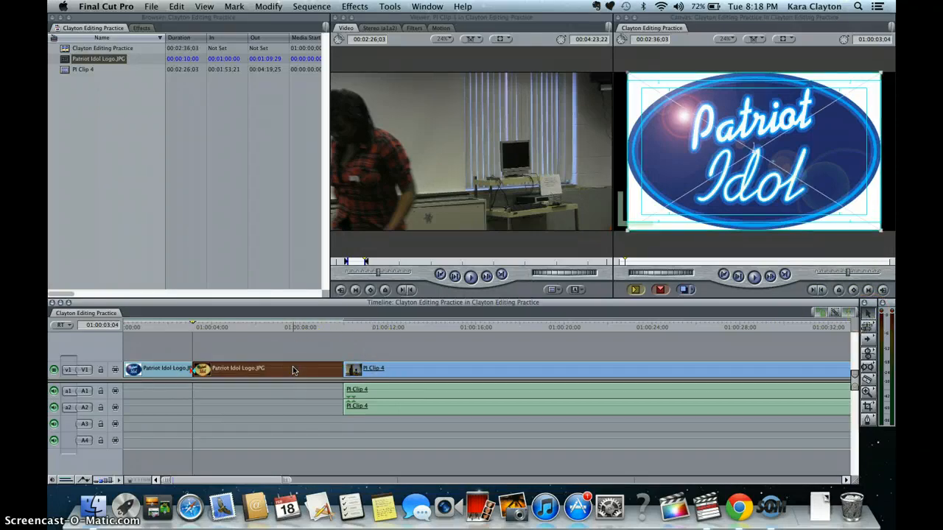
key(Delete)
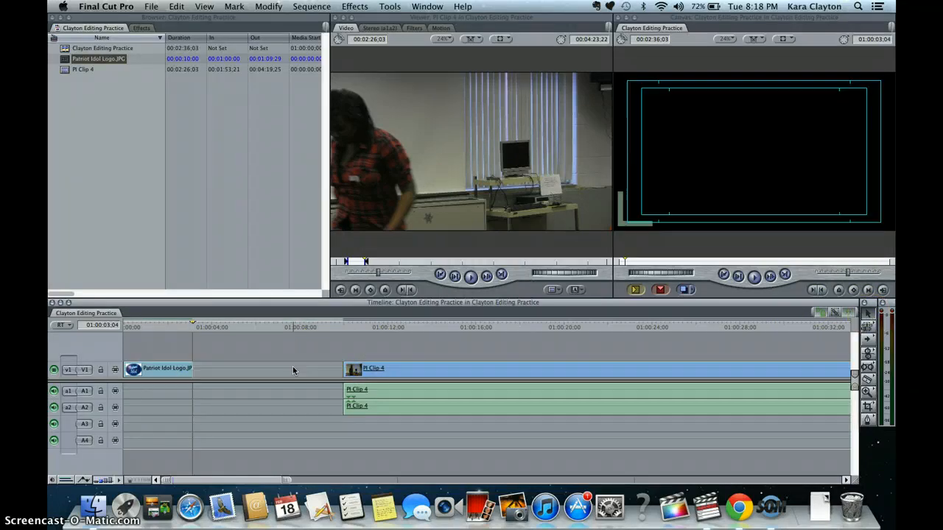
click(293, 368)
key(Delete)
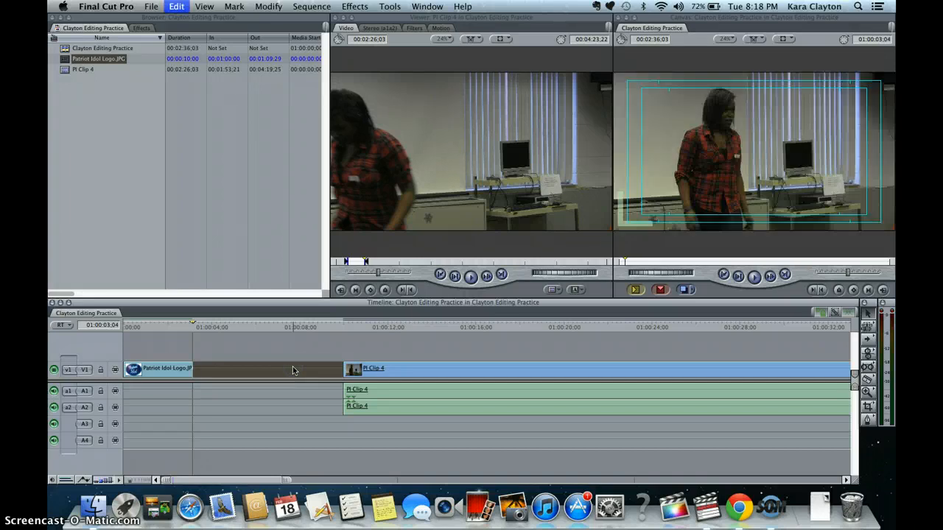
- Play the sequence from the beginning
click(237, 327)
drag(238, 327, 124, 332)
key(space)
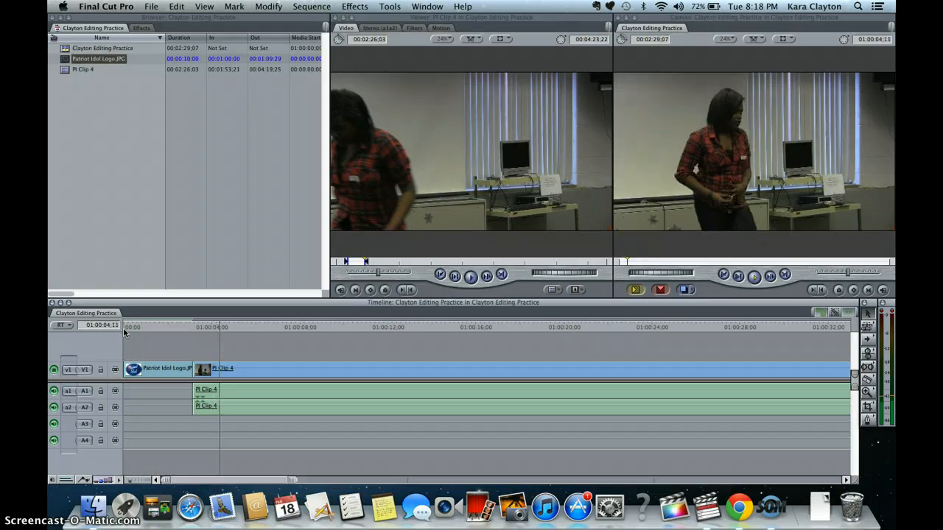
key(space)
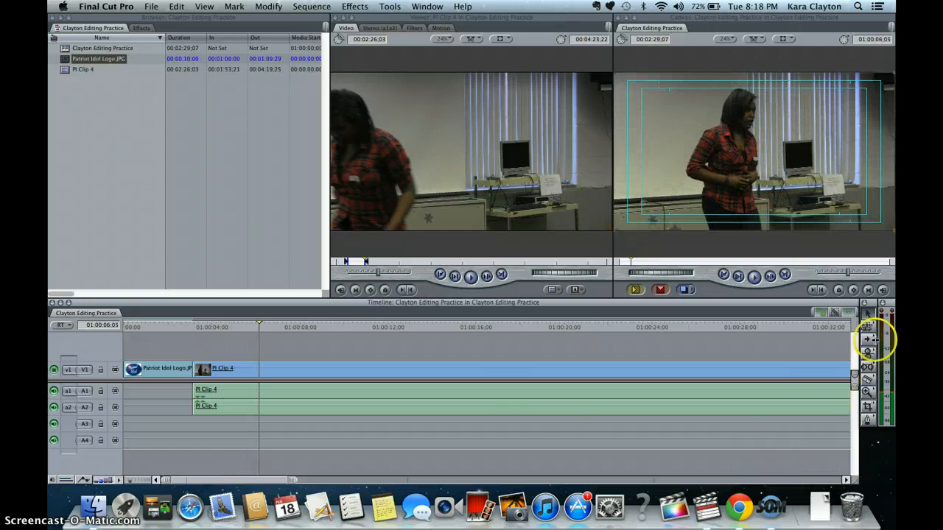
drag(895, 302, 721, 284)
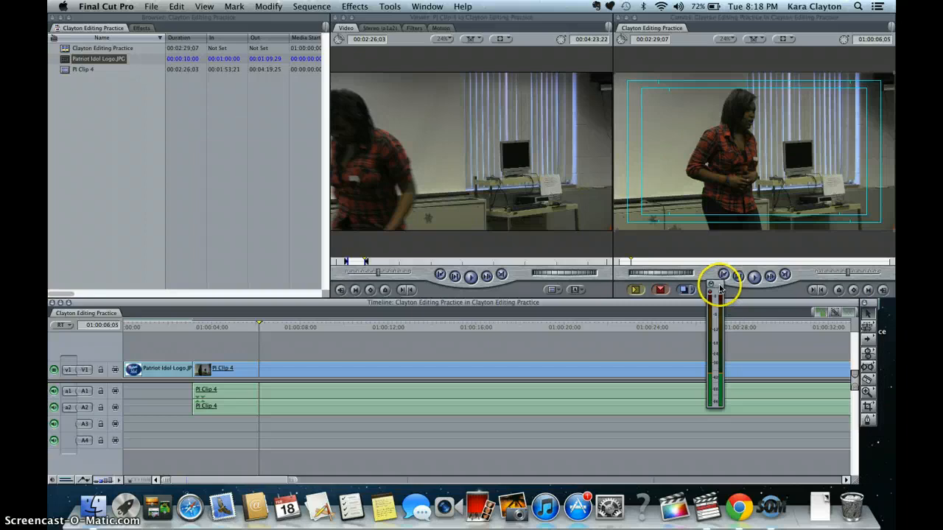
drag(721, 283, 732, 286)
drag(793, 297, 889, 293)
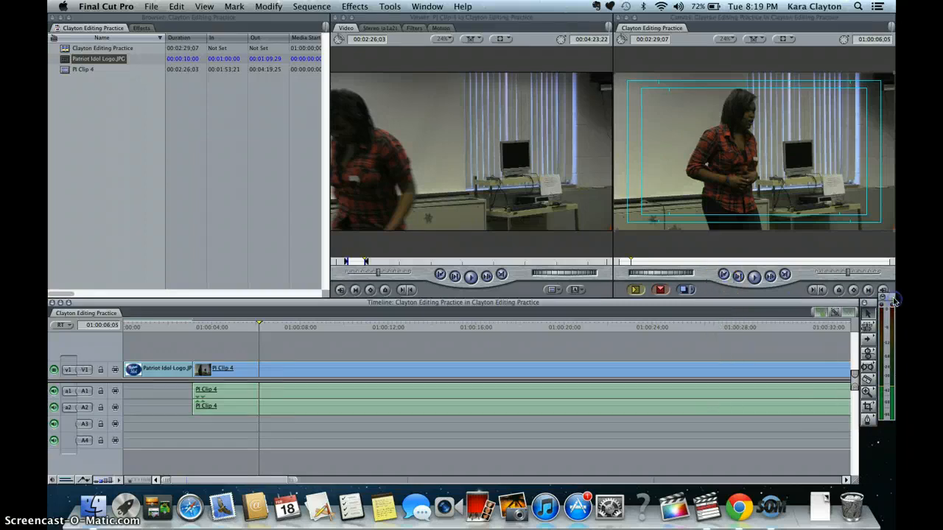
- Open PI Clip 4's audio and raise its level to 12 dB
double_click(285, 404)
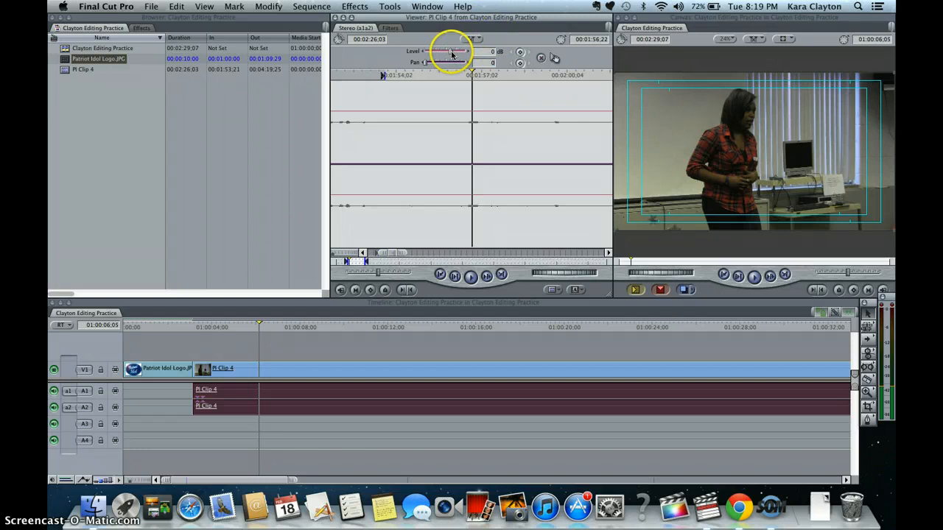
drag(452, 54, 457, 54)
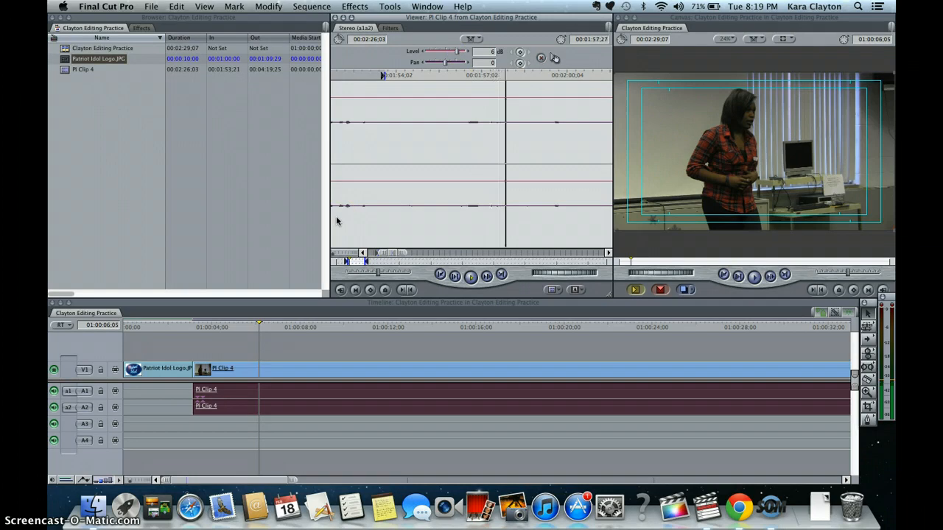
click(376, 336)
double_click(334, 401)
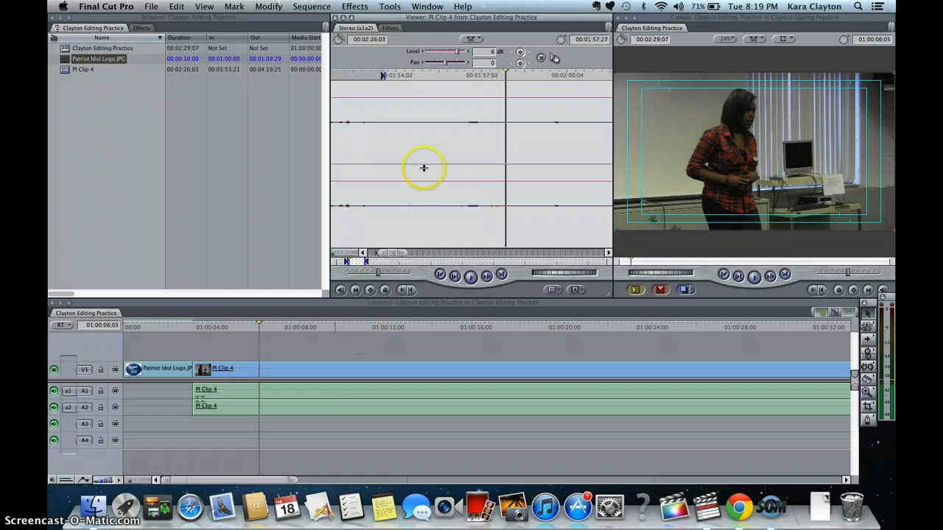
drag(460, 52, 479, 52)
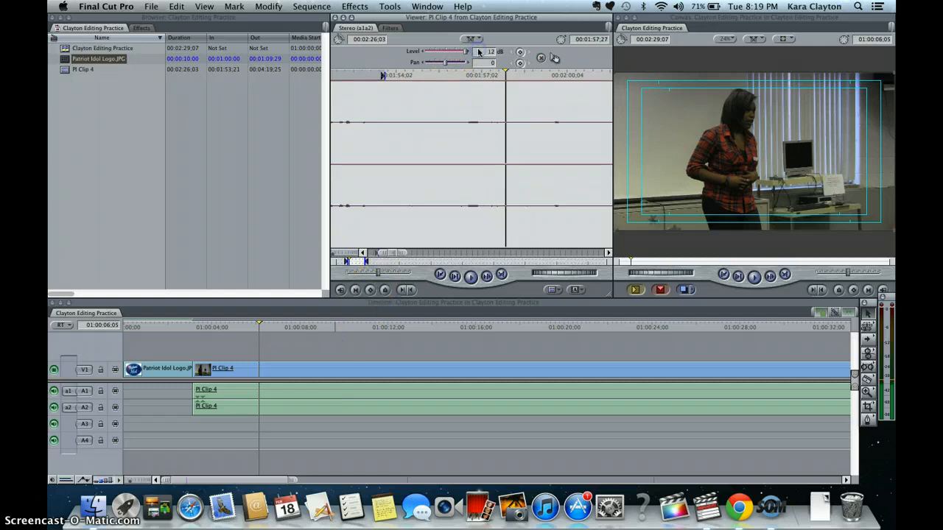
click(394, 319)
click(380, 400)
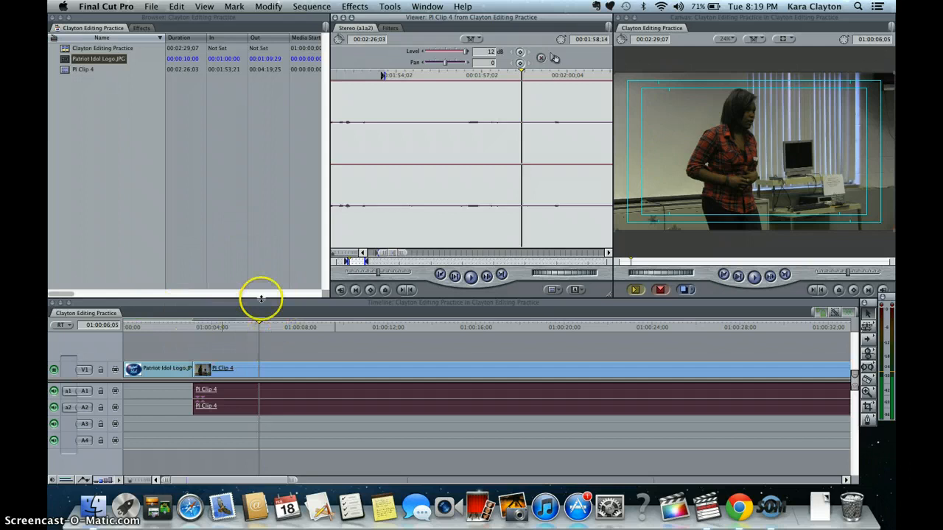
- Cut PI Clip 4's video and audio at 01:00:19:28 with the Razor Blade tool
drag(261, 321, 561, 333)
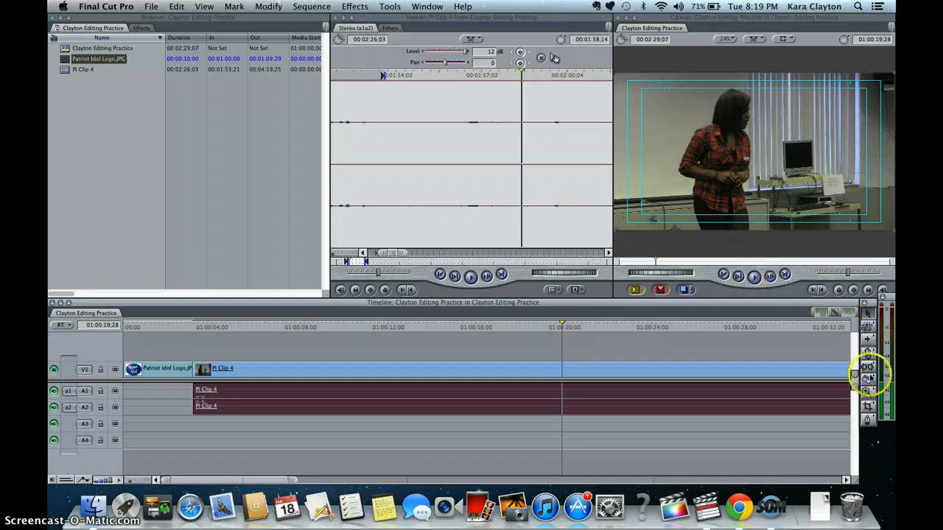
click(869, 381)
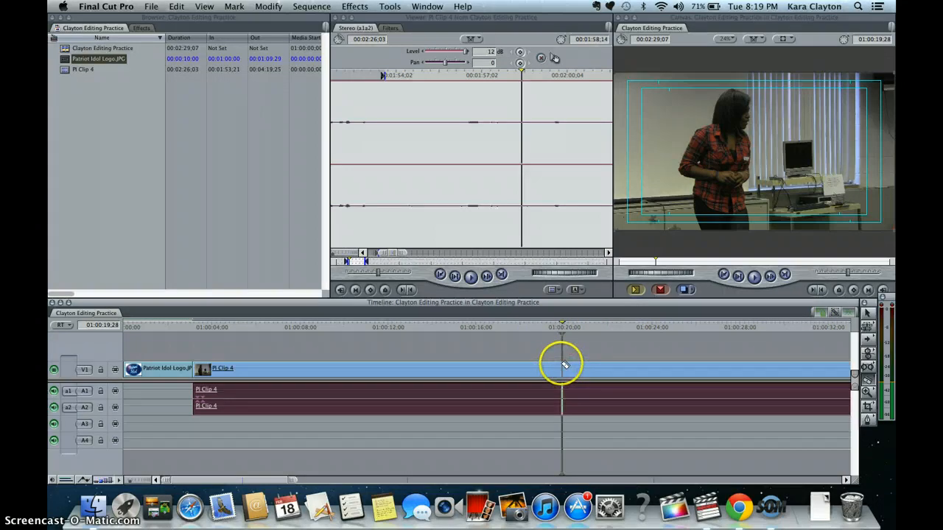
click(564, 365)
click(562, 390)
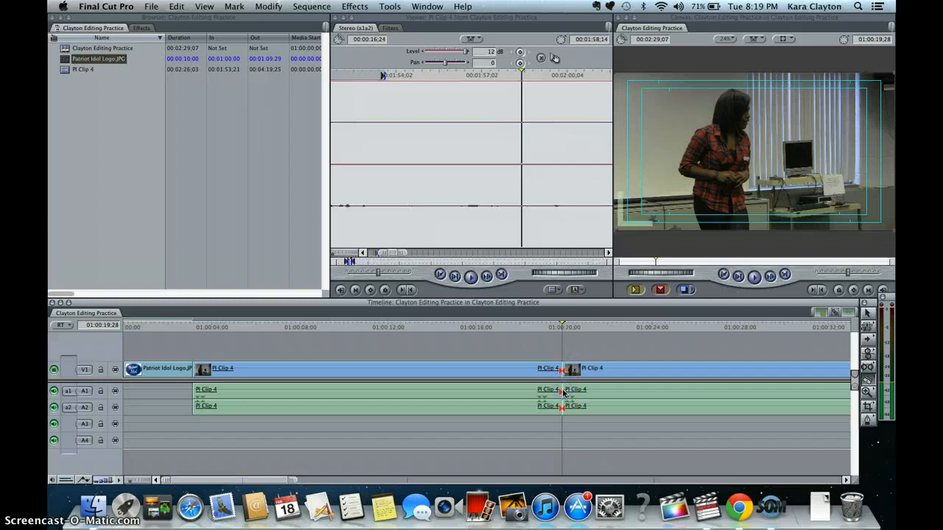
- Delete the video and audio portions of PI Clip 4 after the cut
click(584, 379)
click(604, 368)
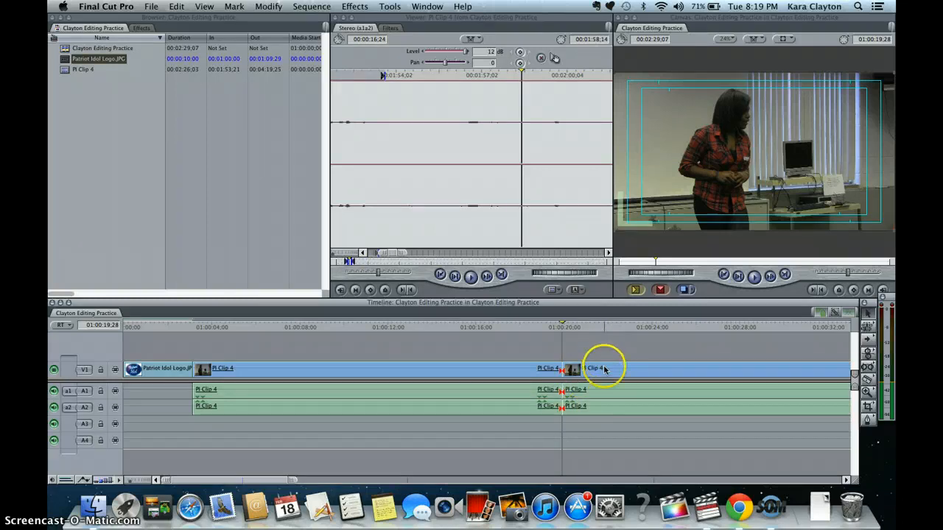
key(Delete)
click(600, 396)
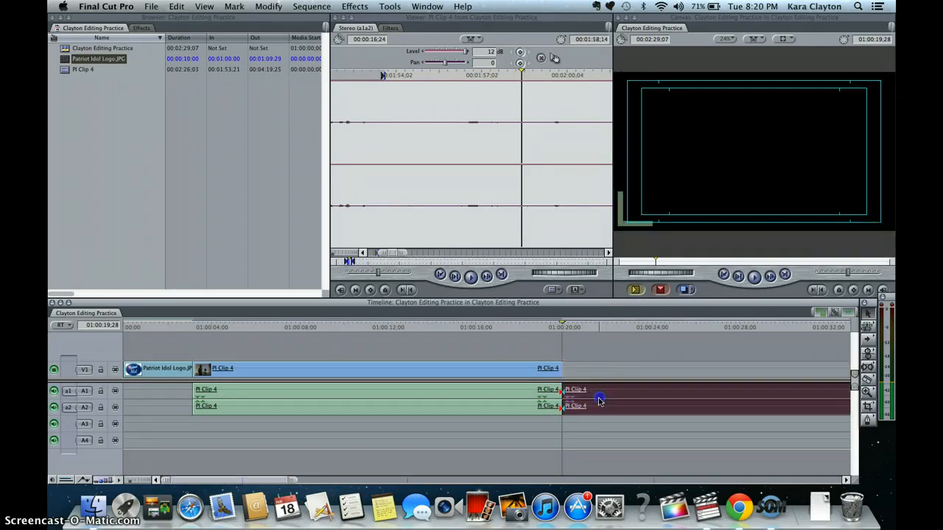
key(Delete)
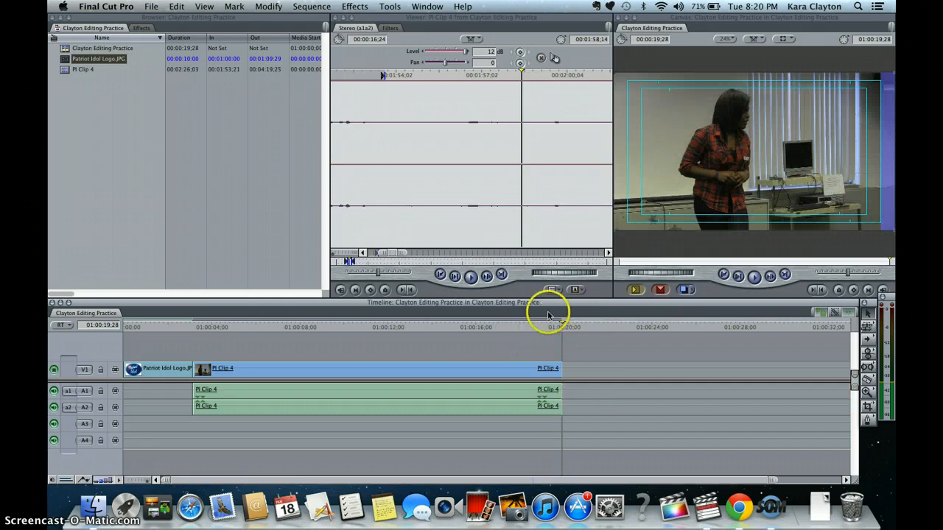
- Park the playhead at 01:00:14:11 and select PI Clip 4's video and audio in the timeline
drag(564, 322, 442, 330)
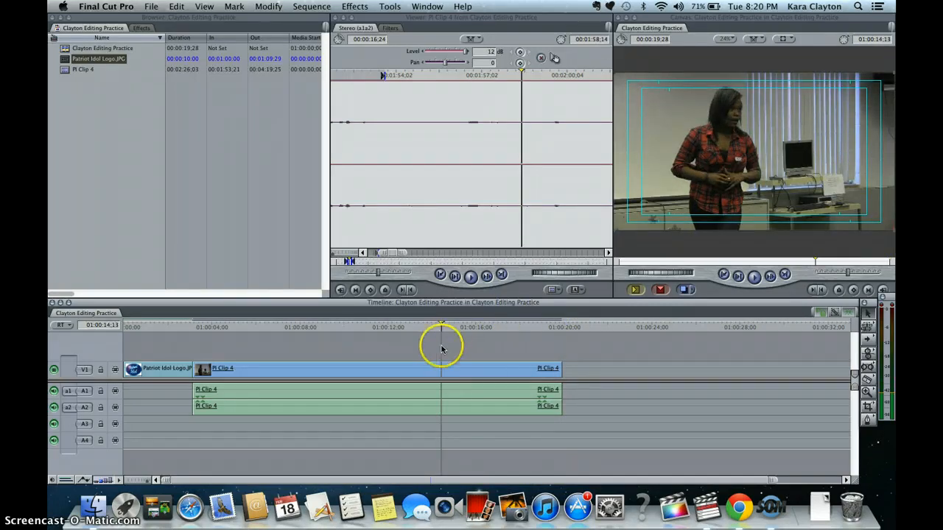
key(Left)
key(Left)
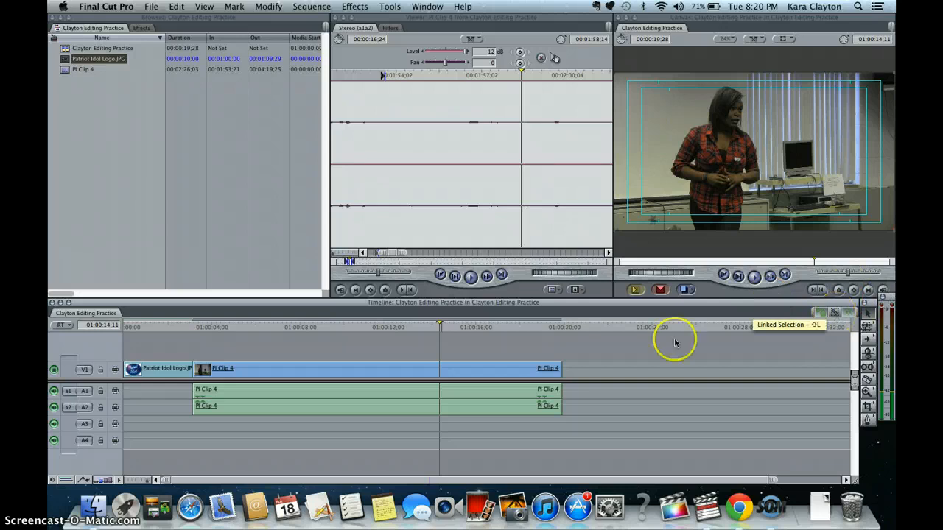
click(496, 372)
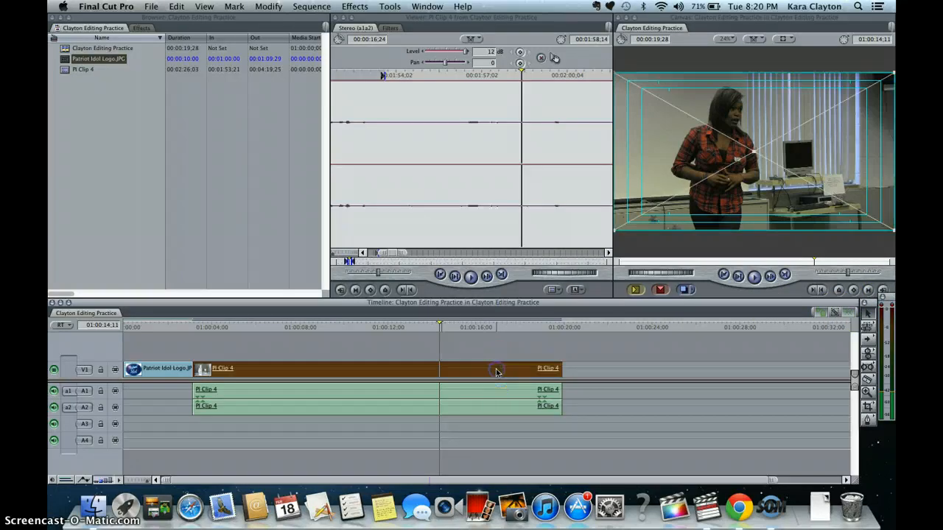
shift+click(470, 404)
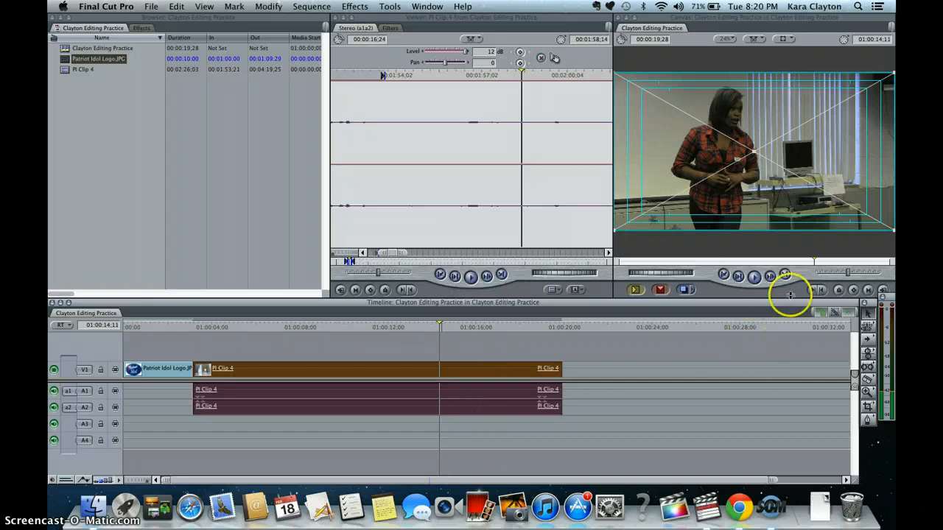
click(695, 358)
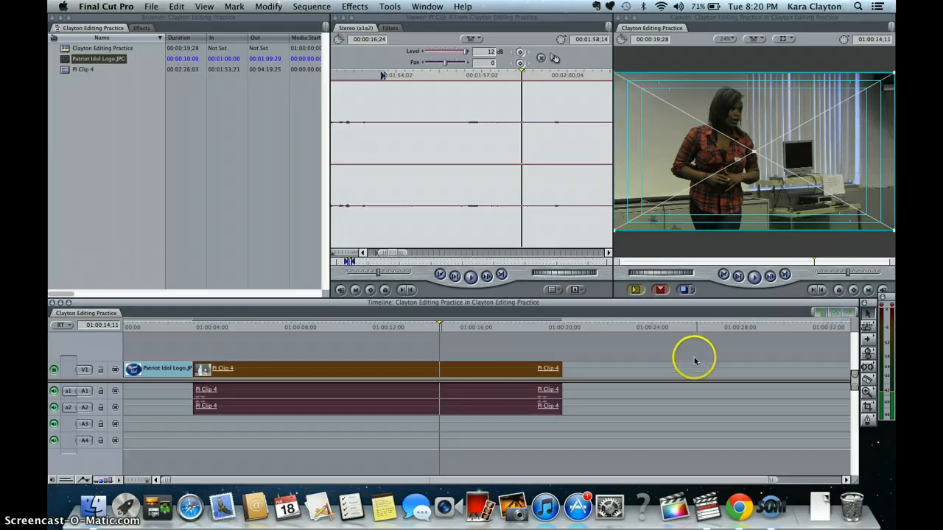
click(462, 370)
click(631, 368)
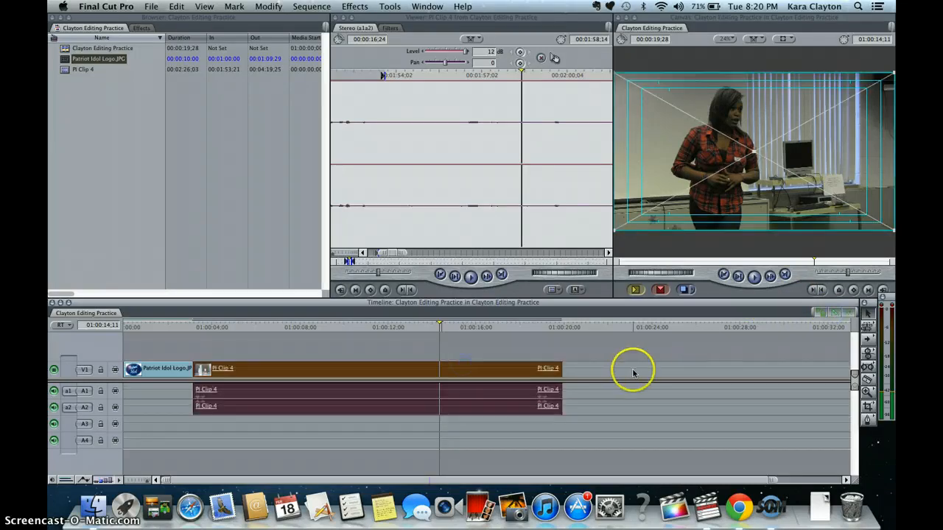
click(456, 370)
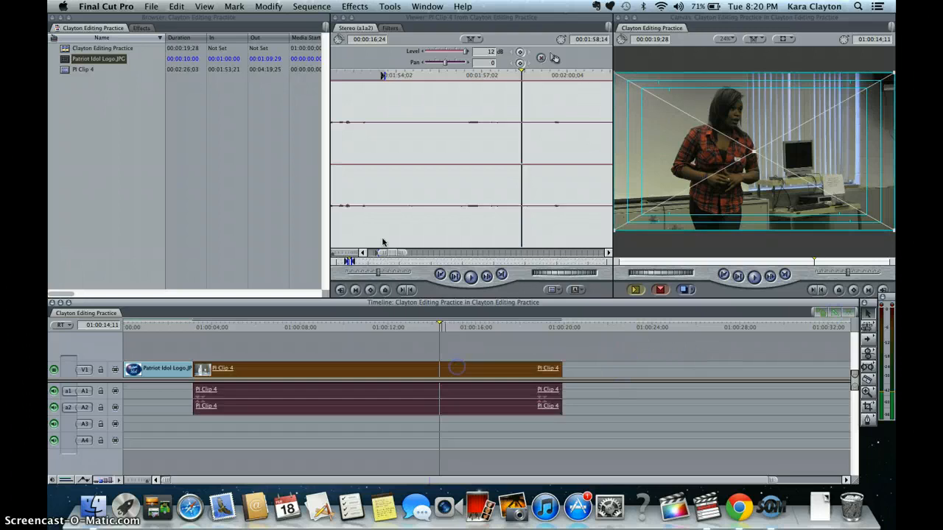
- Open PI Clip 4 from the browser in the Viewer, preview it, and mark an In point at 00:12:04;10
double_click(64, 70)
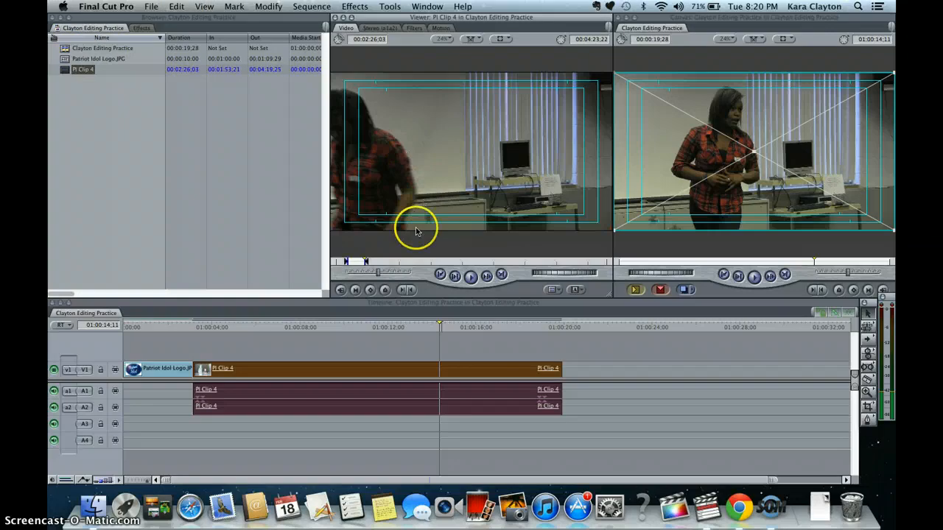
drag(366, 262, 406, 255)
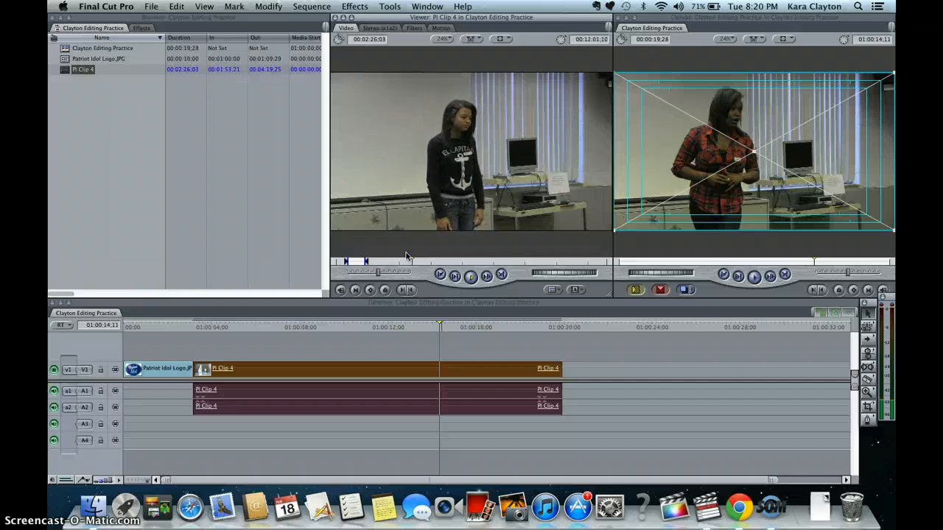
key(space)
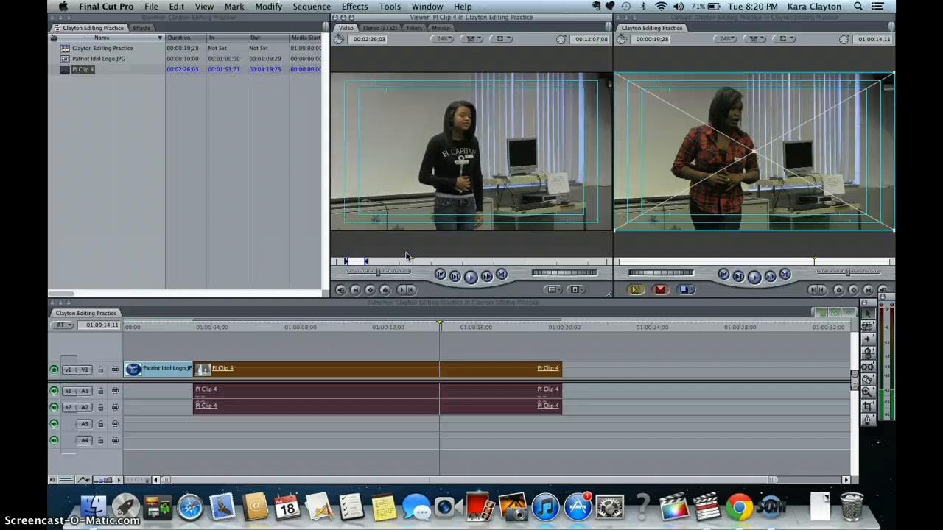
drag(412, 261, 410, 260)
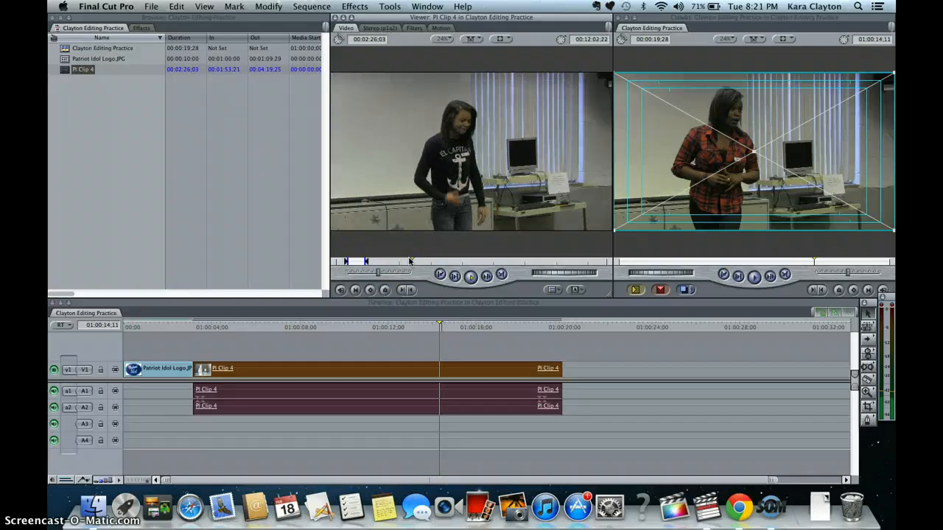
drag(411, 261, 411, 261)
key(i)
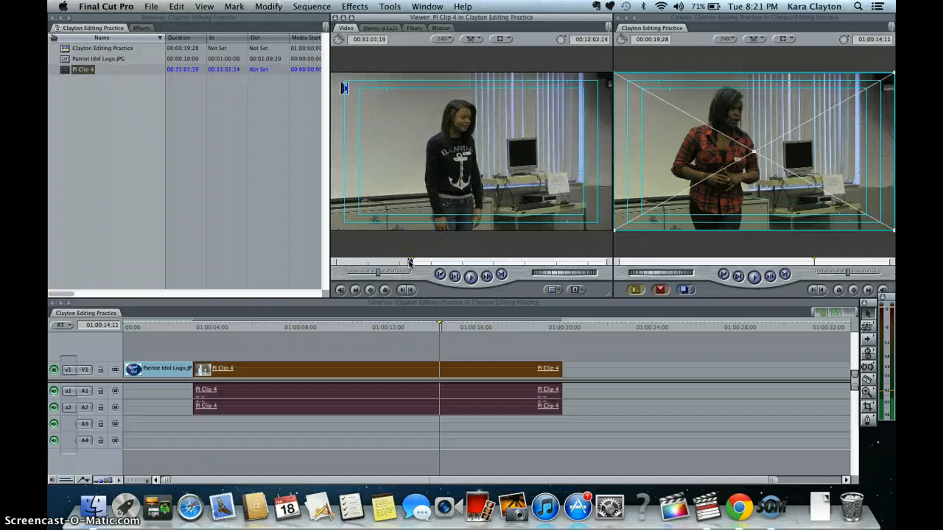
key(space)
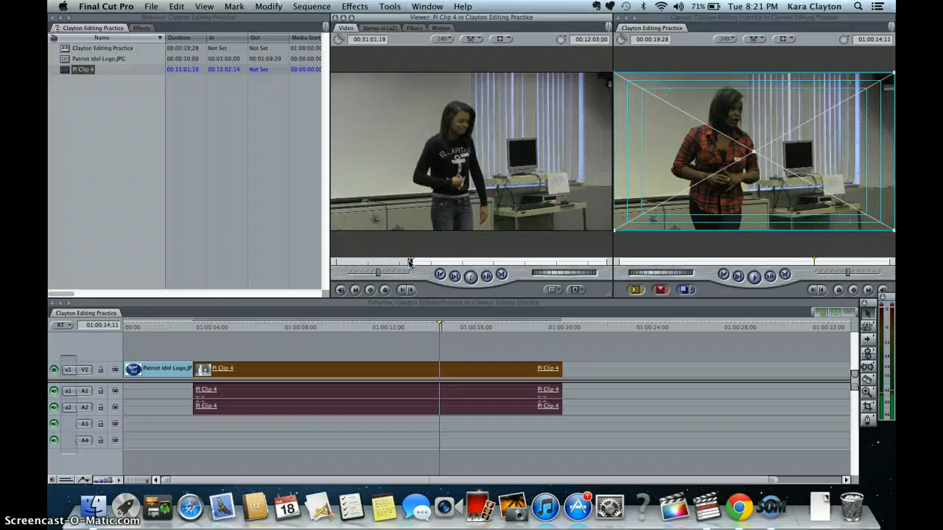
key(space)
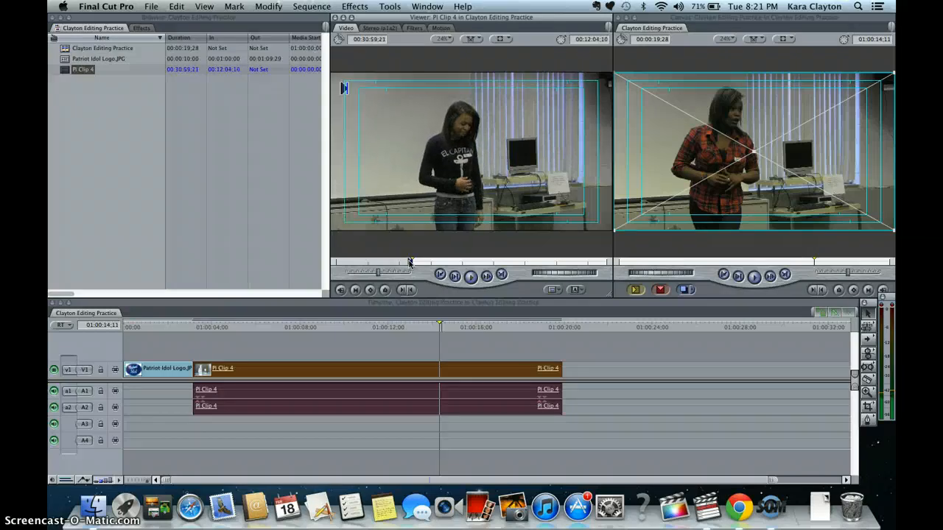
key(space)
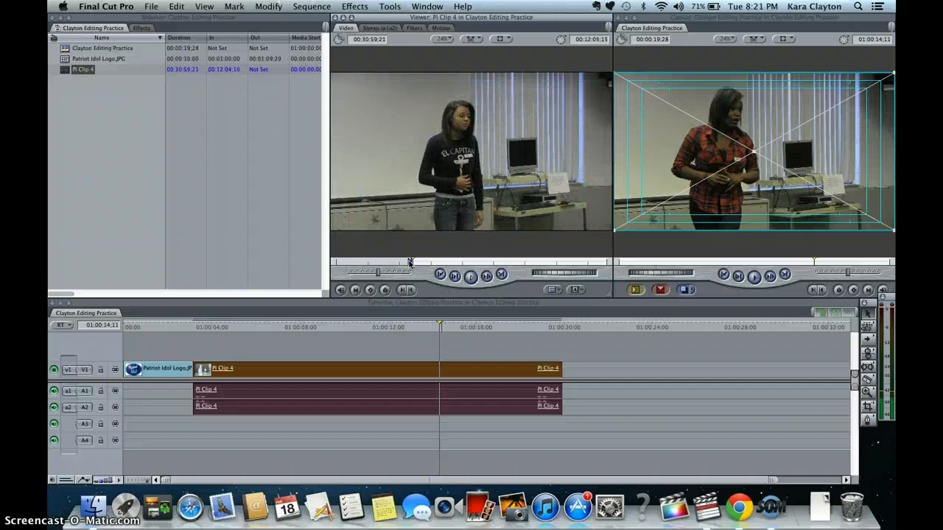
- Mark the source clip's Out point at 00:13:02;17
key(space)
click(411, 260)
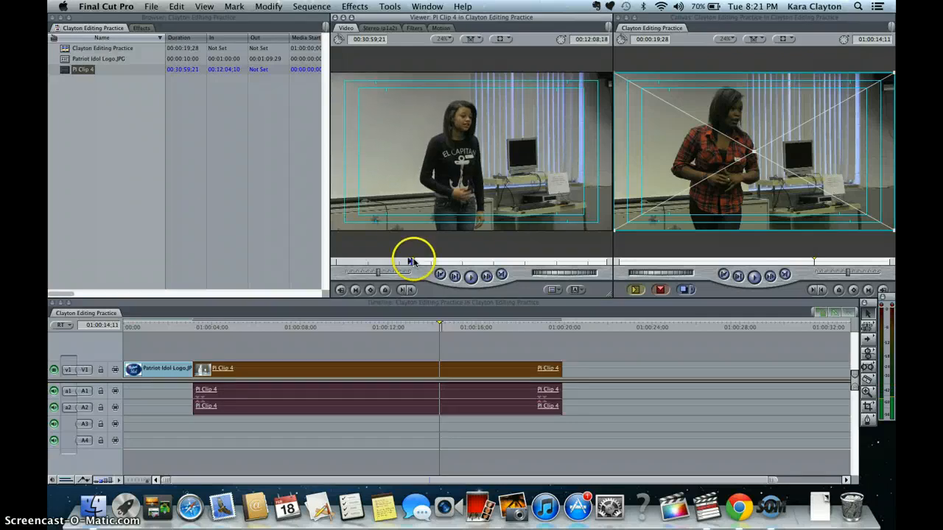
mouse_move(413, 261)
mouse_down()
mouse_move(426, 262)
mouse_move(418, 261)
mouse_up()
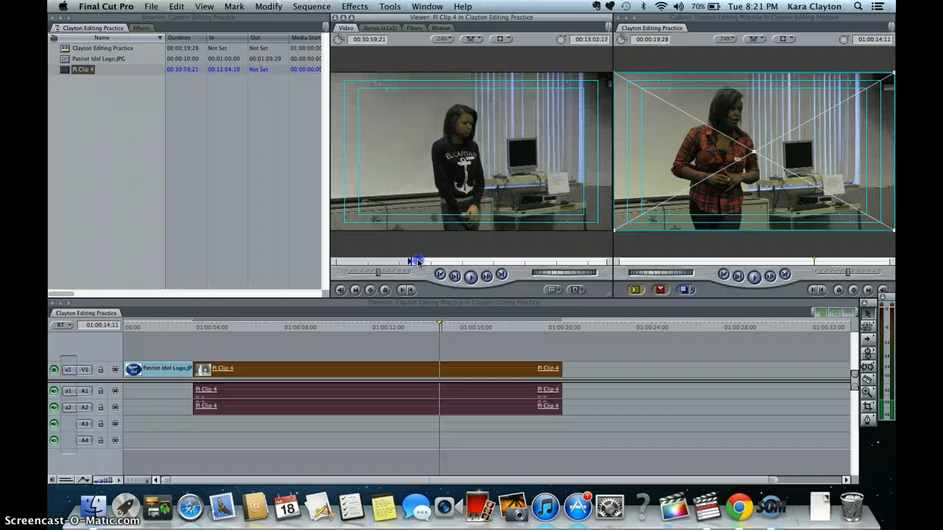
click(355, 289)
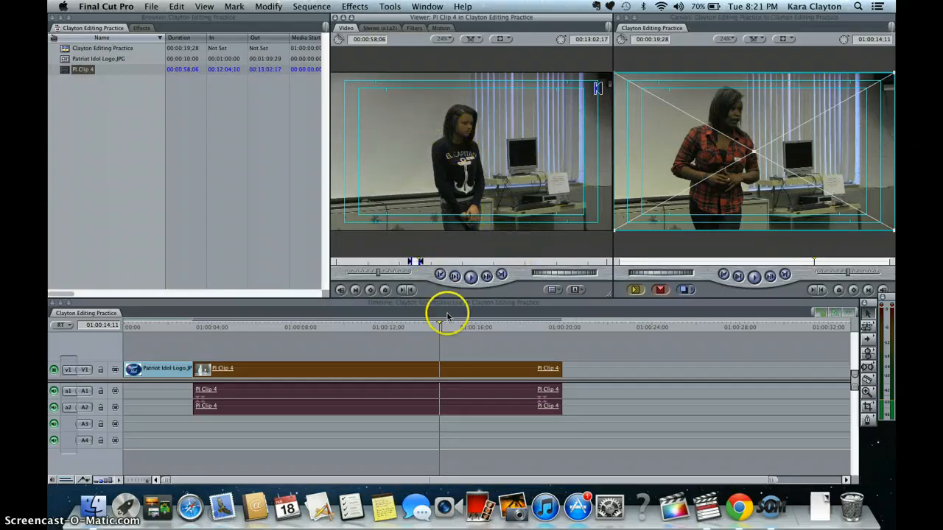
- Park the timeline playhead at 01:00:19;28 and edit the marked PI Clip 4 segment into the sequence there
drag(440, 325, 562, 320)
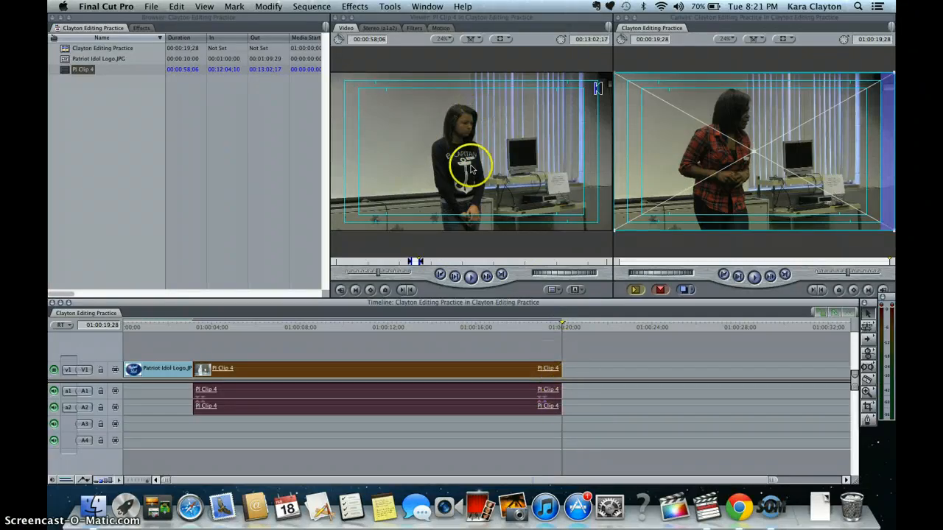
drag(427, 184, 787, 69)
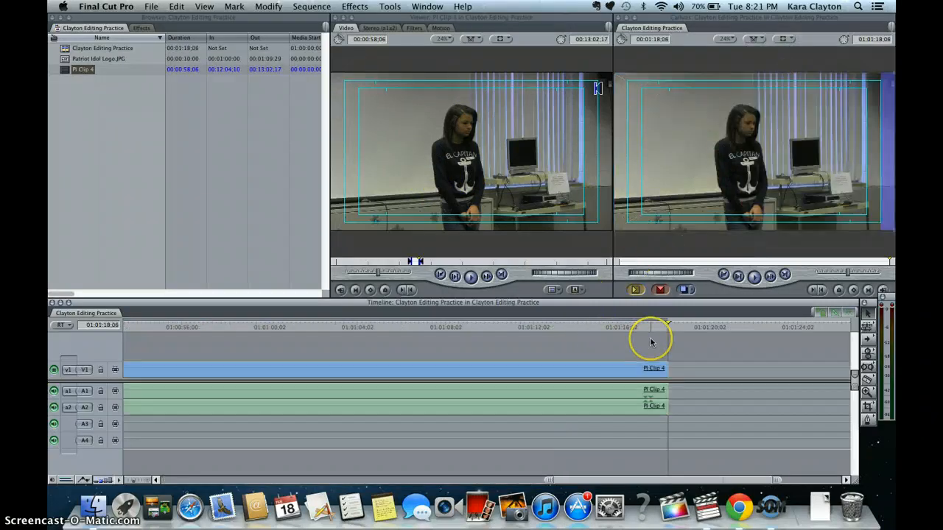
- Cut the new PI Clip 4 segment at 01:00:30;02 and delete the video and audio after the cut
key(Up)
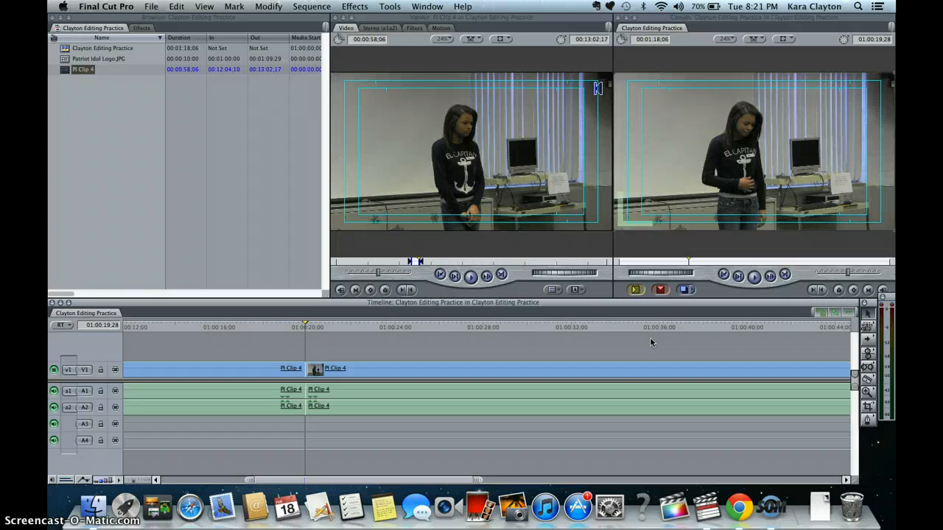
drag(311, 327, 527, 335)
click(527, 366)
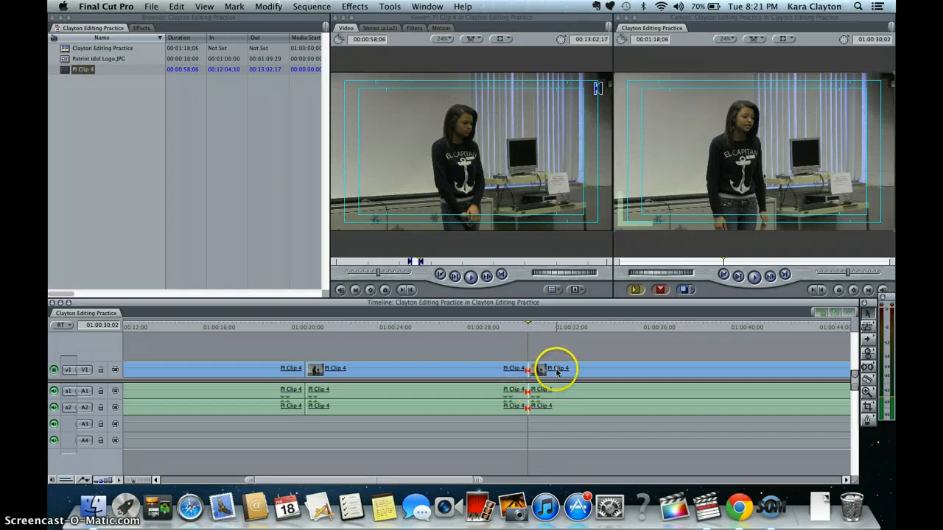
click(554, 370)
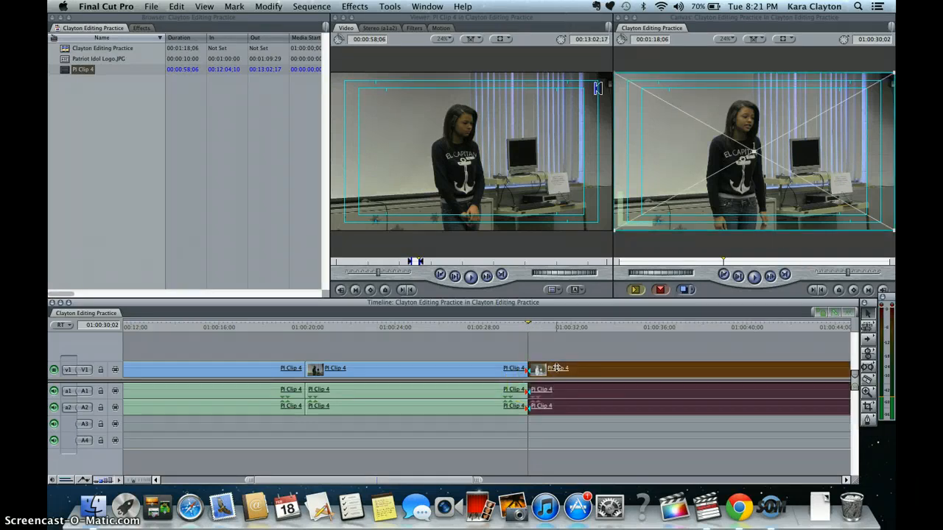
key(Delete)
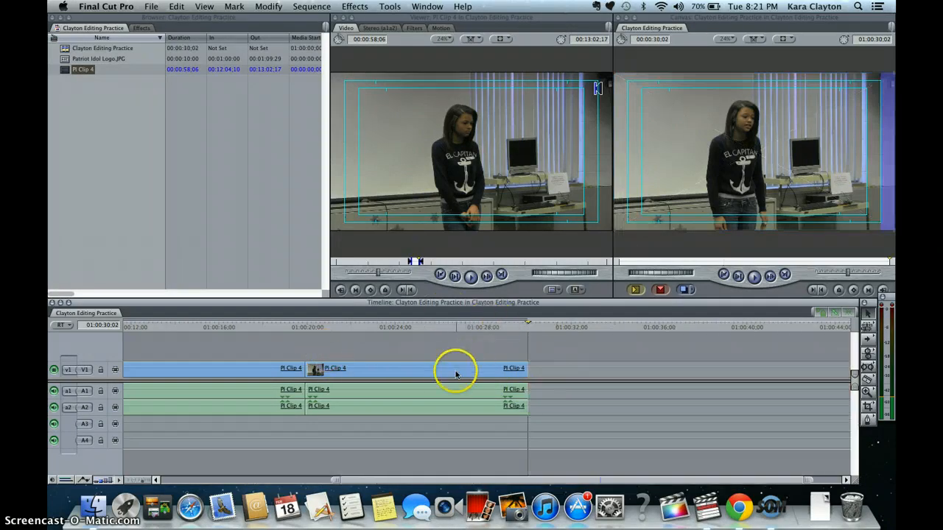
- Open the new PI Clip 4 segment's audio and raise its level to 12 dB
double_click(440, 404)
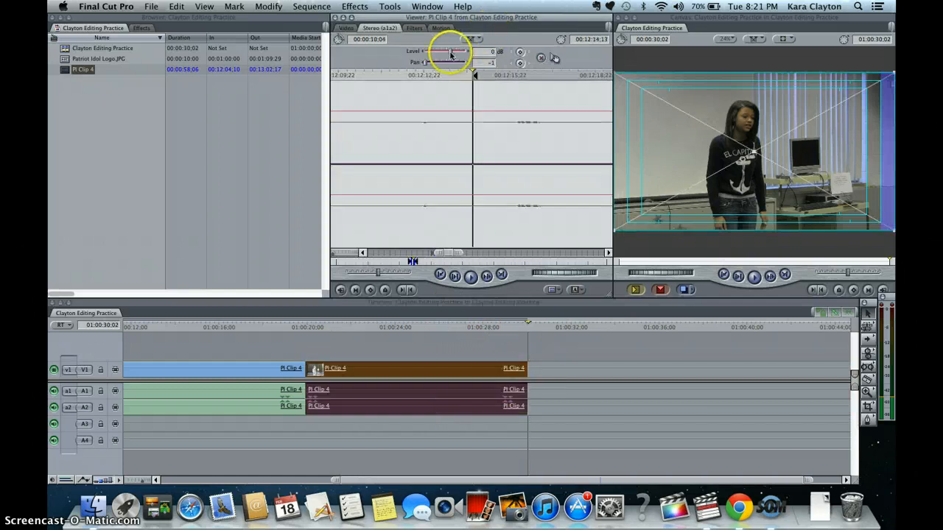
drag(450, 55, 465, 53)
click(495, 54)
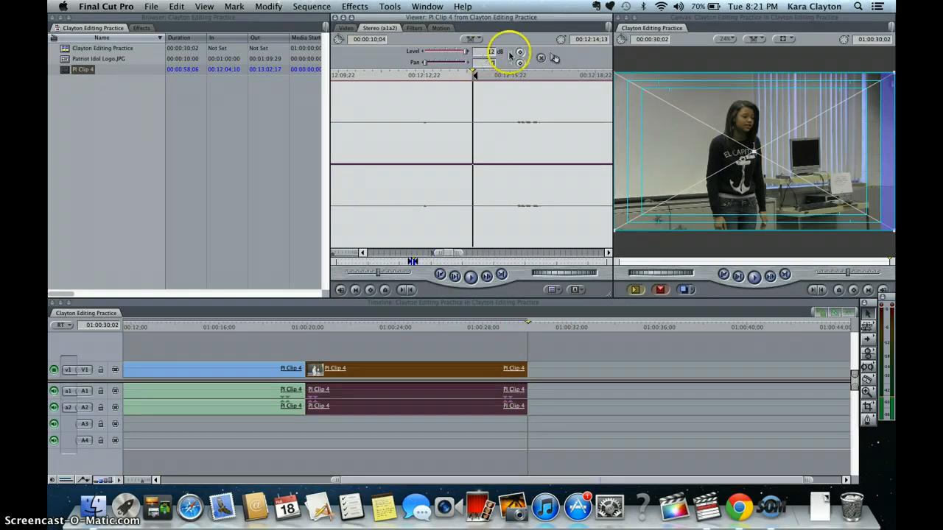
click(549, 358)
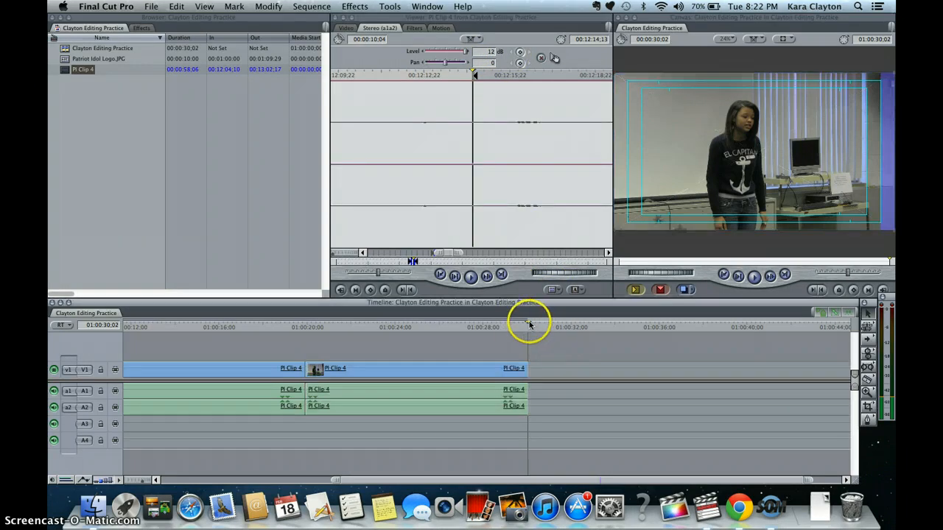
- Play the sequence from the start to review the edited clips
drag(529, 324, 67, 377)
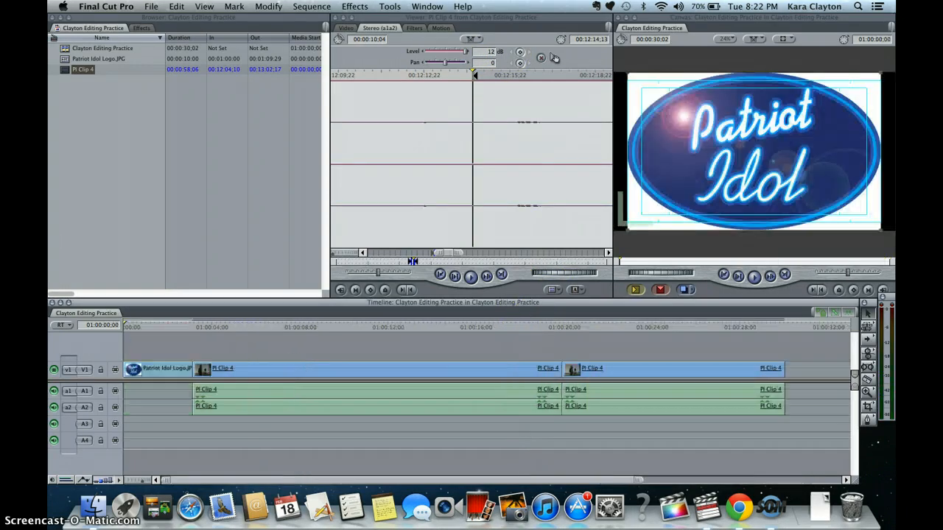
key(space)
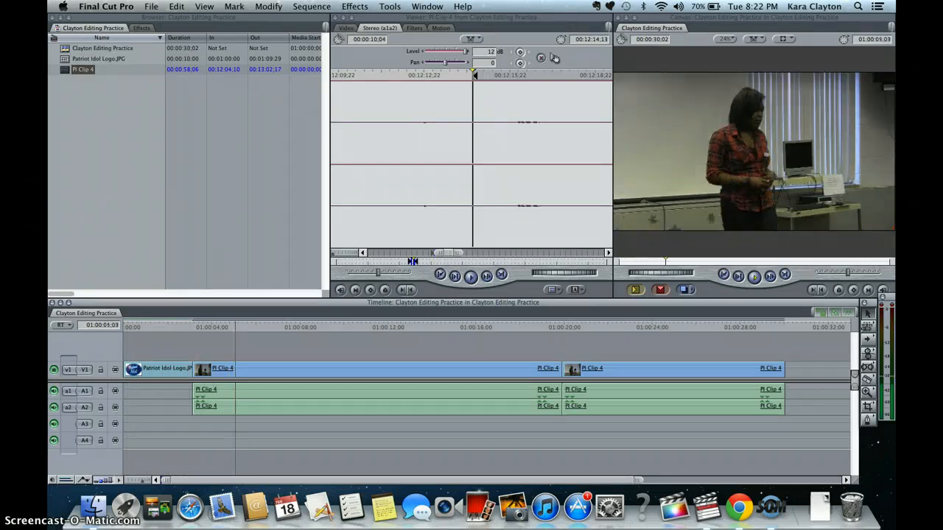
key(space)
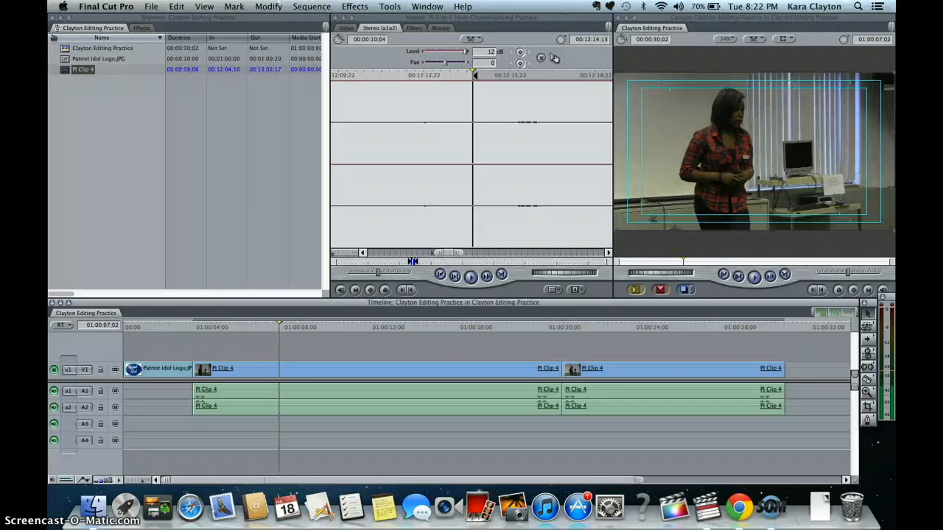
key(Down)
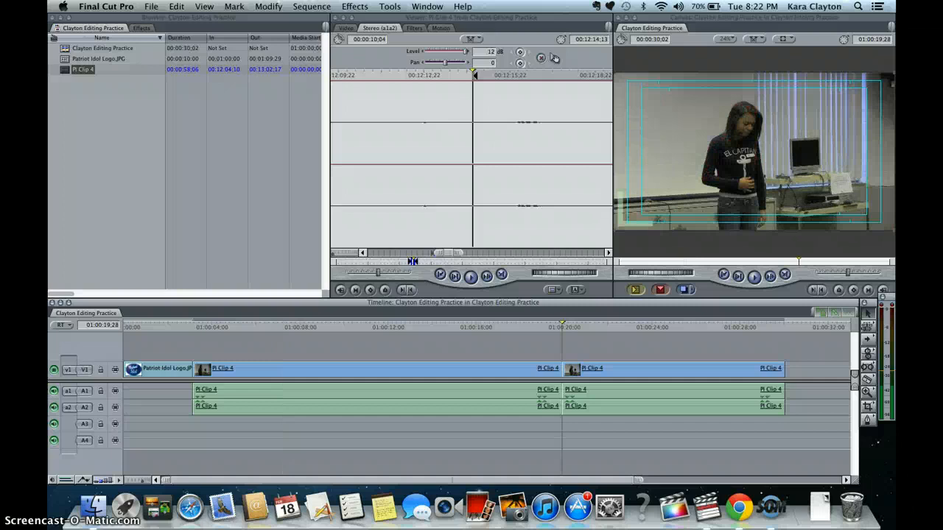
key(space)
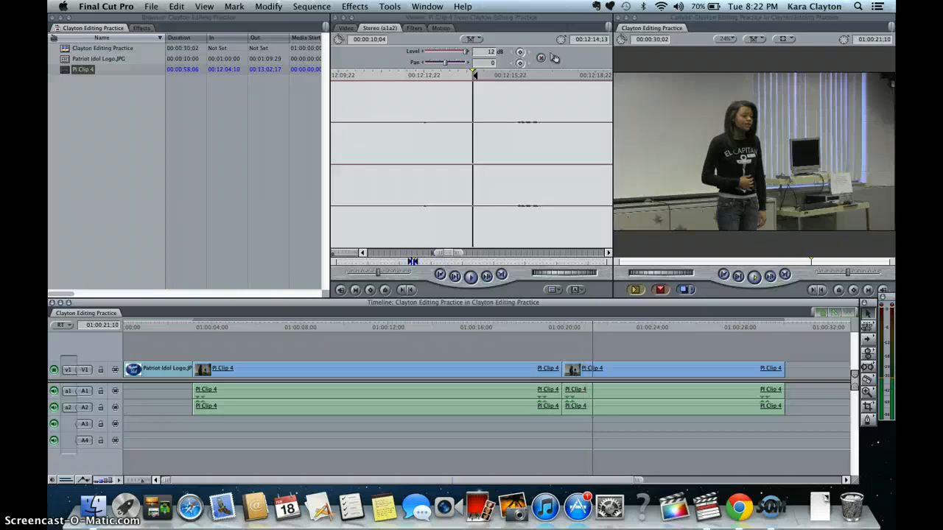
key(space)
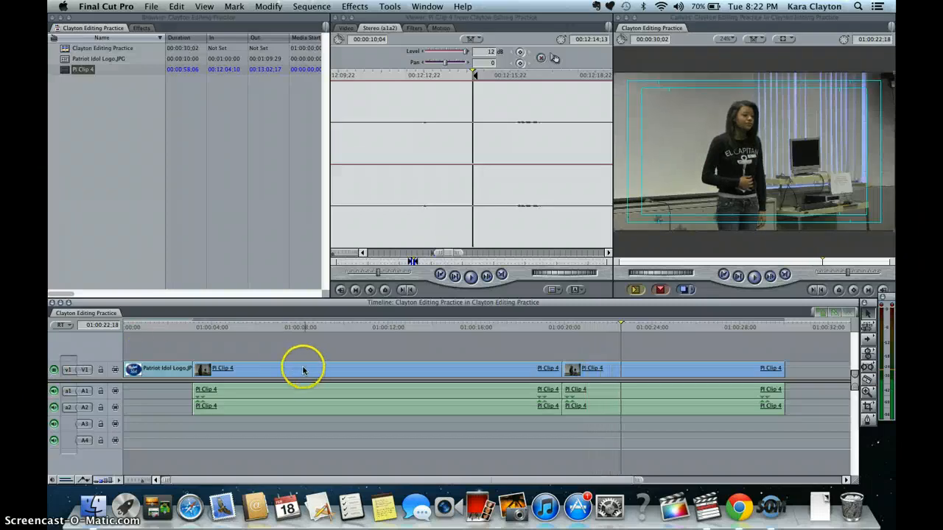
- Add a Cross Dissolve transition at the edit between the Patriot Idol logo and the first PI Clip 4
drag(616, 326, 194, 302)
click(189, 365)
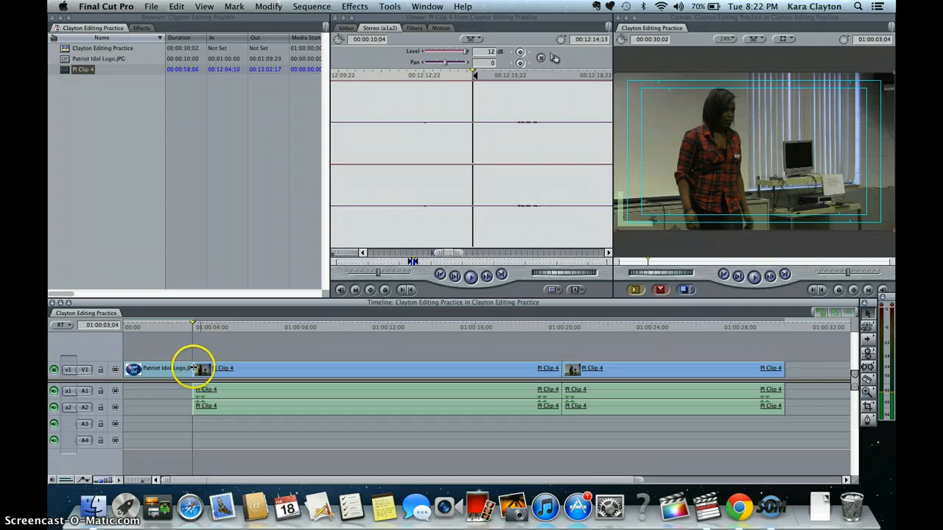
right_click(196, 371)
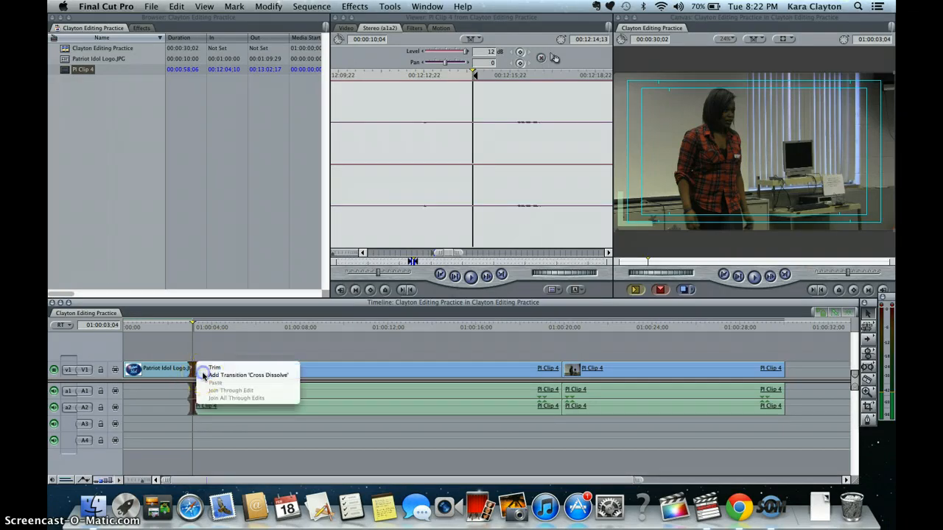
click(236, 375)
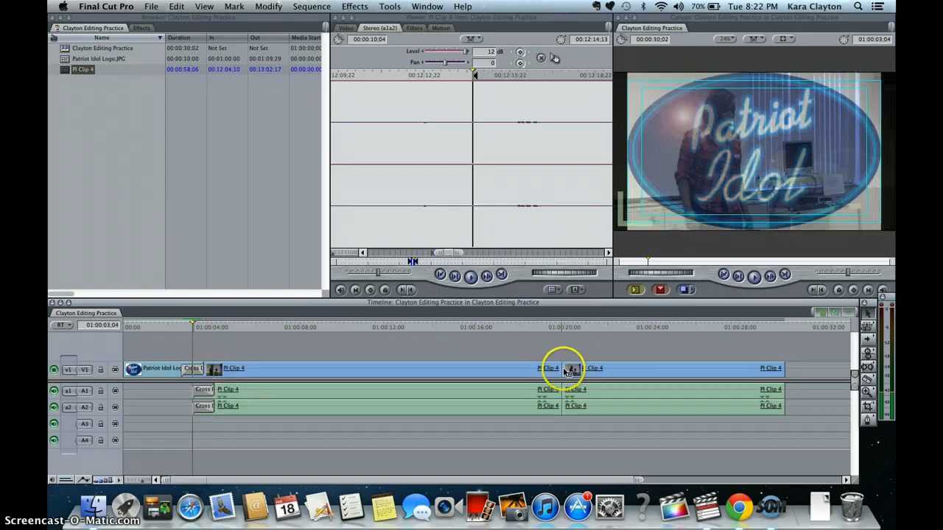
- Add Cross Dissolve transitions between the two PI Clip 4 segments and at the end of the last segment
right_click(566, 372)
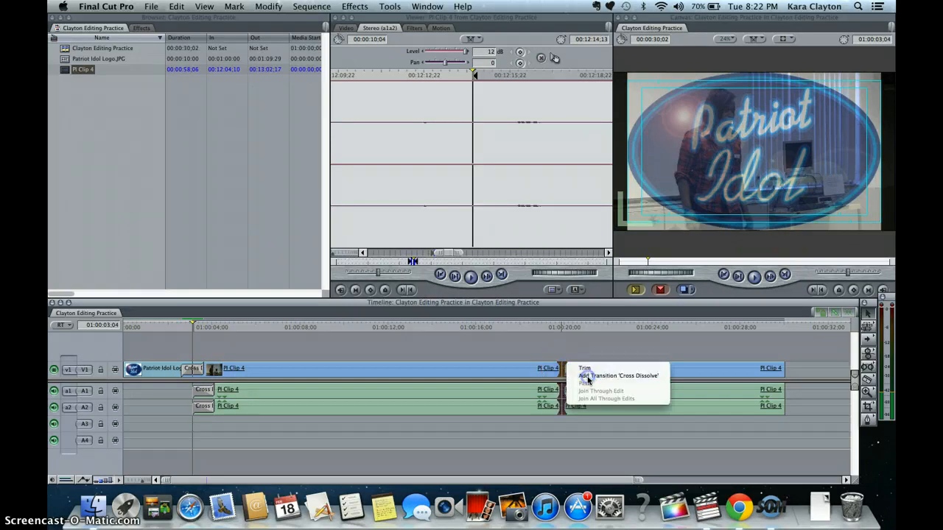
click(588, 377)
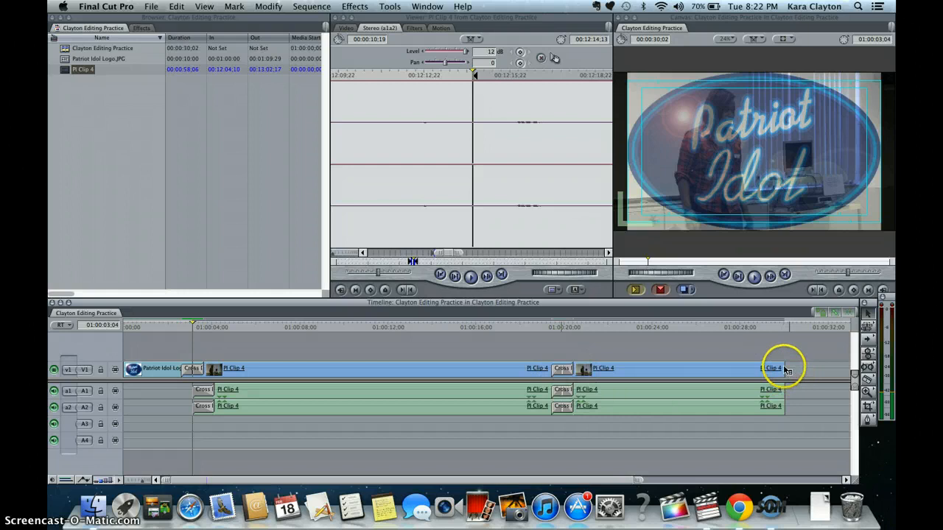
right_click(785, 369)
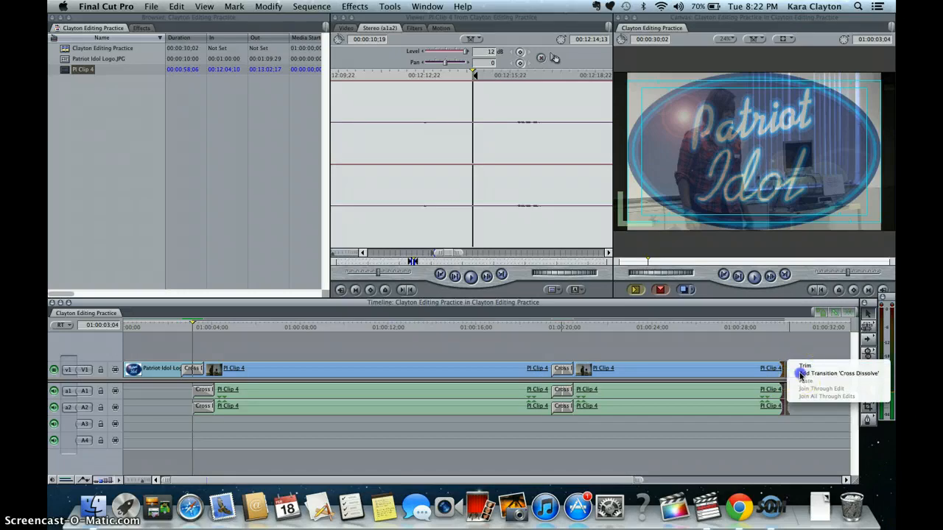
click(825, 373)
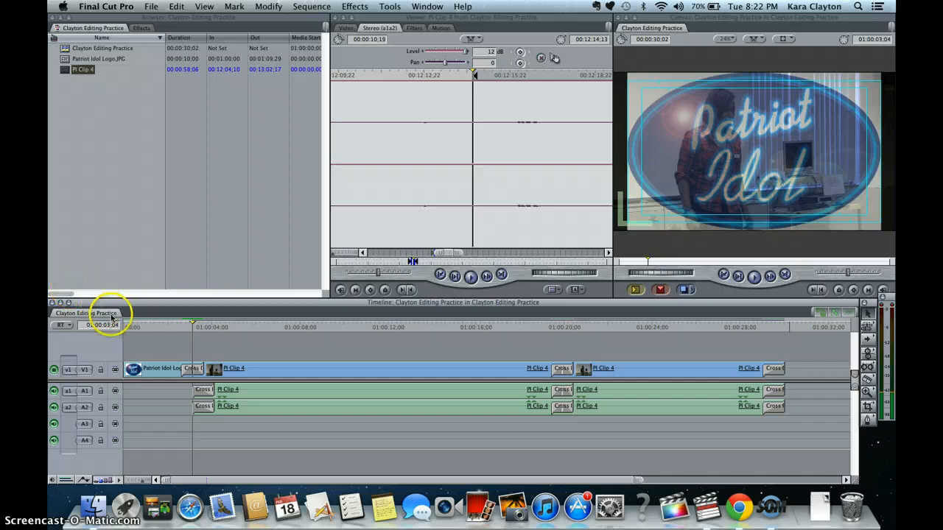
- Play the sequence from the beginning to review the transitions
click(158, 324)
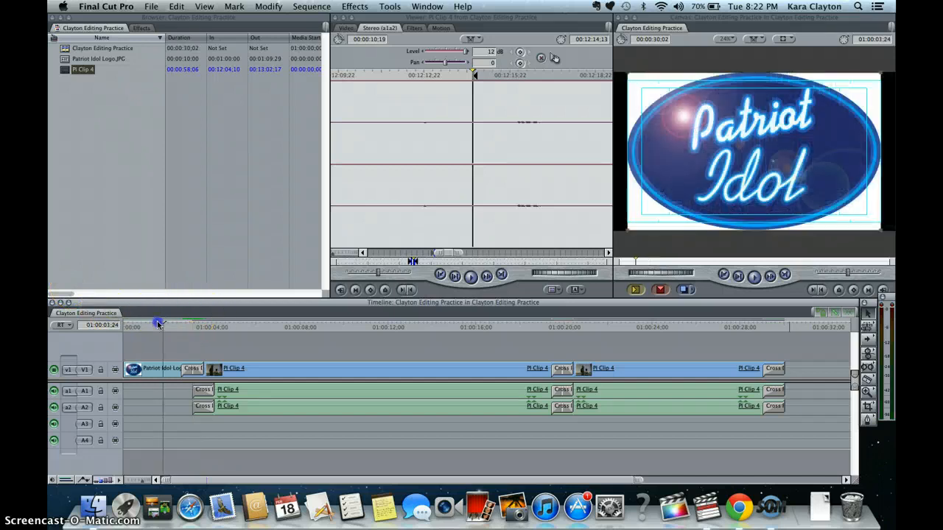
drag(157, 324, 167, 325)
key(space)
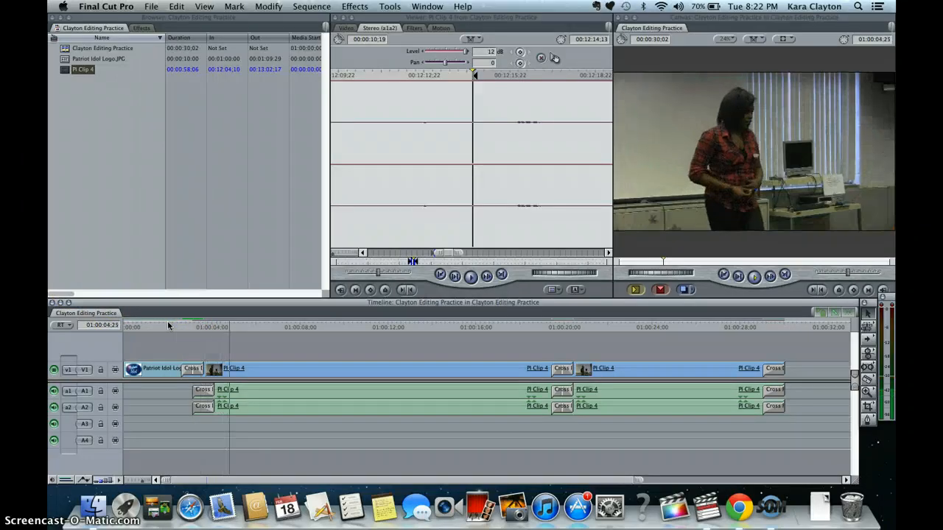
- Stop playback, jump to the edit between the two PI Clip 4 segments and step frame by frame to examine the cross dissolve
key(space)
key(Down)
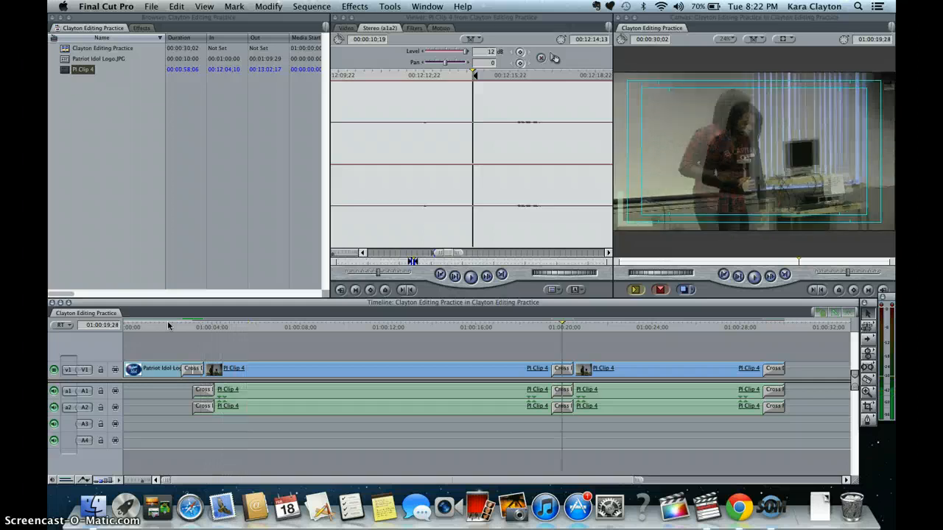
key(Left)
key(Left)
key(Left)
key(Left)
key(Left)
key(Left)
key(Left)
key(Left)
key(Left)
key(Left)
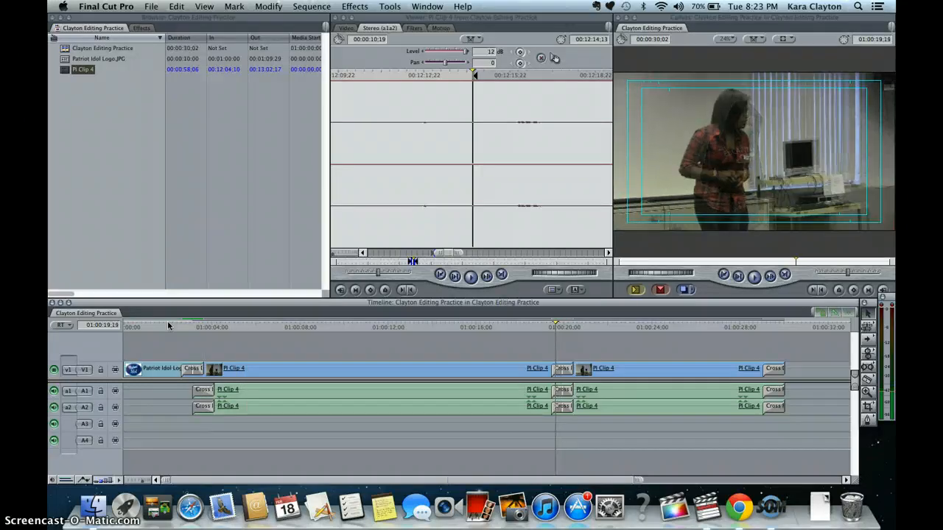
key(Right)
key(Right)
key(Right)
key(Right)
key(Right)
key(Right)
key(Right)
key(Right)
key(Right)
key(Right)
key(Right)
key(Right)
key(Right)
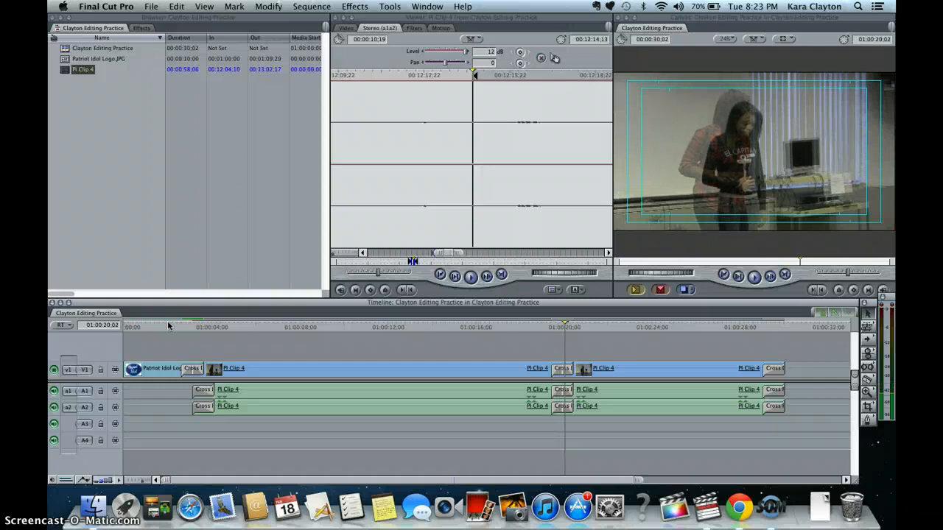
key(Right)
key(Right)
key(Right)
key(Right)
key(Right)
key(Right)
key(Right)
key(Right)
key(Right)
key(Right)
key(Right)
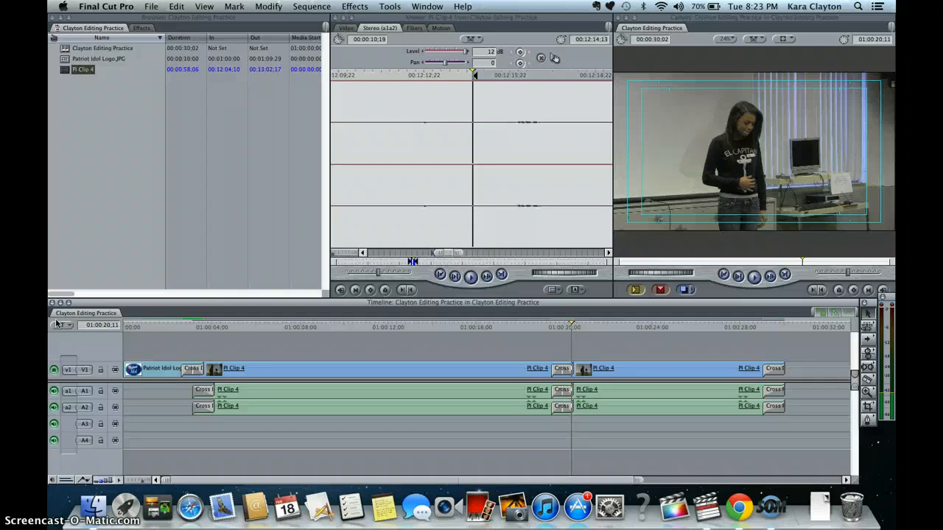
- Save all open projects
click(110, 155)
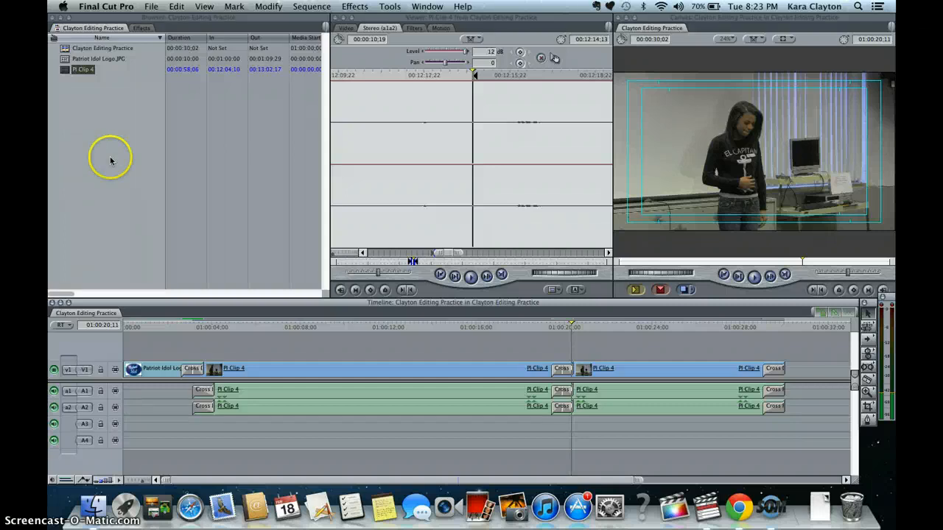
click(151, 7)
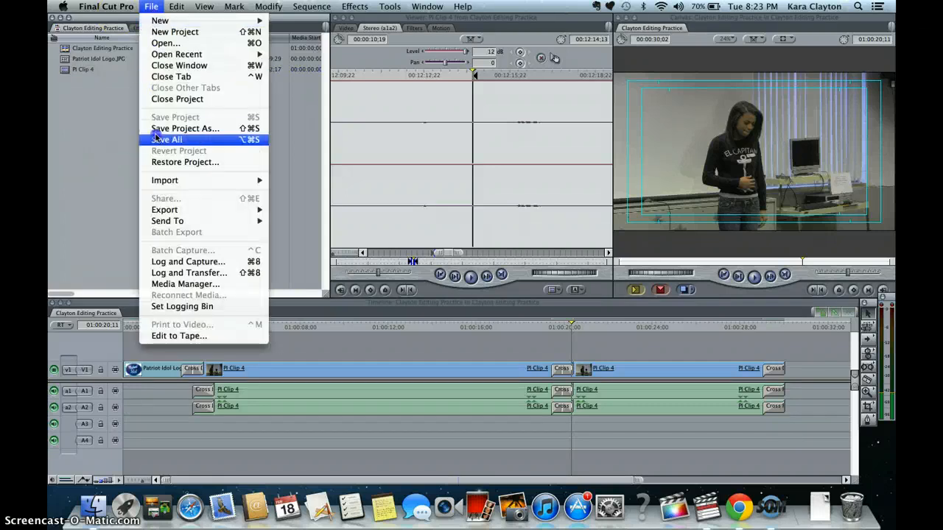
click(61, 152)
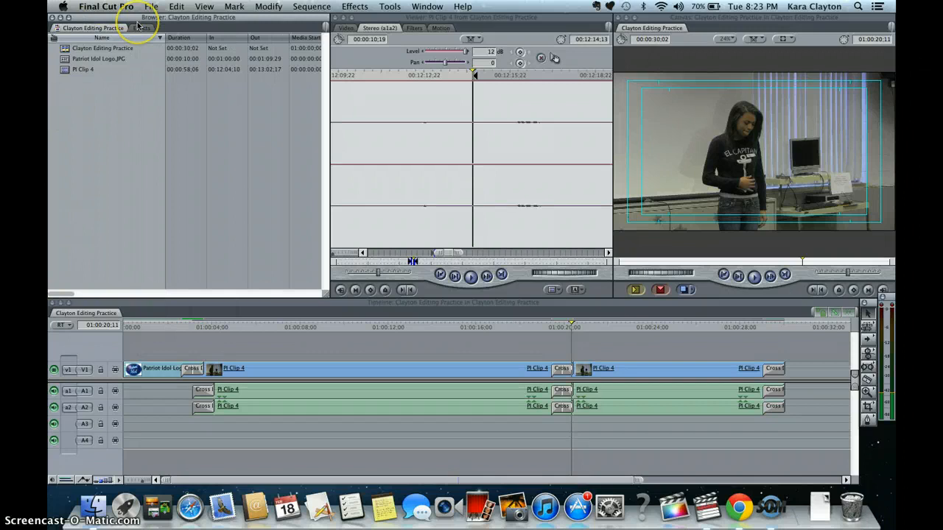
- Quit Final Cut Pro and close the Applications Finder window
click(100, 8)
click(122, 135)
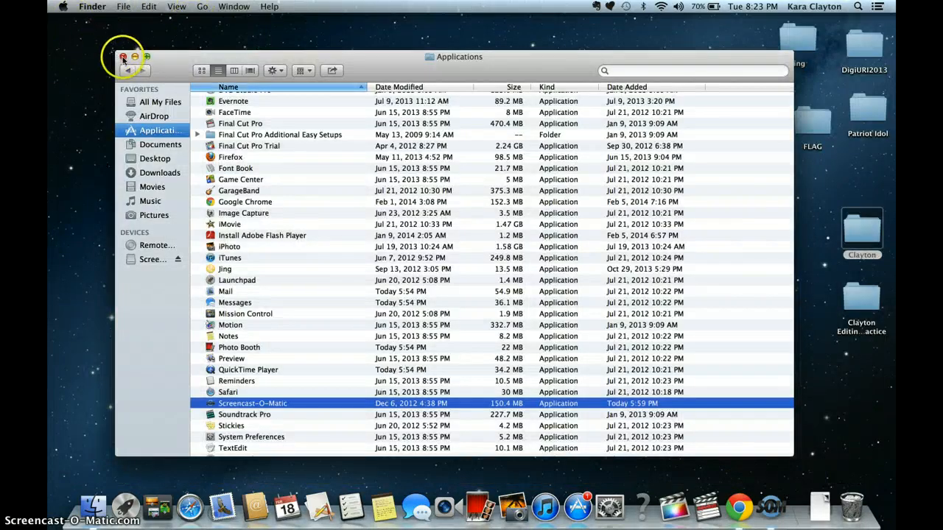
click(123, 56)
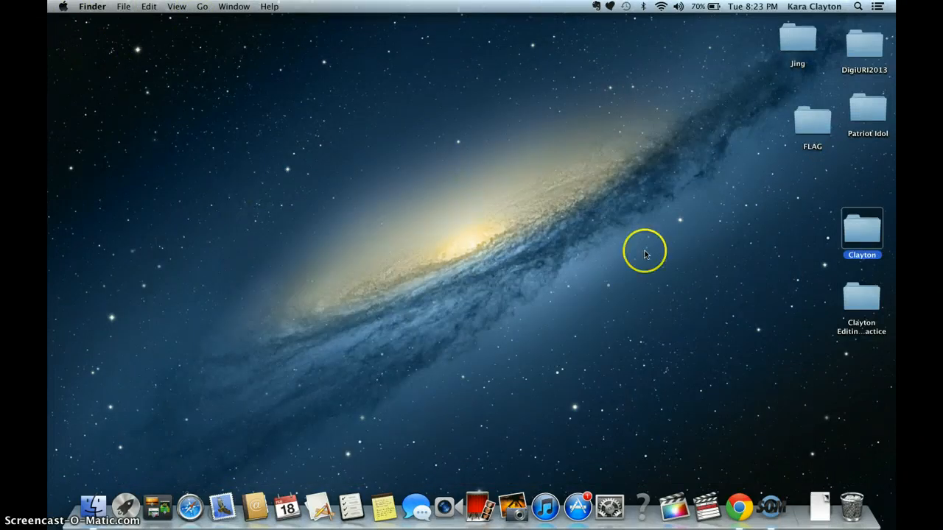